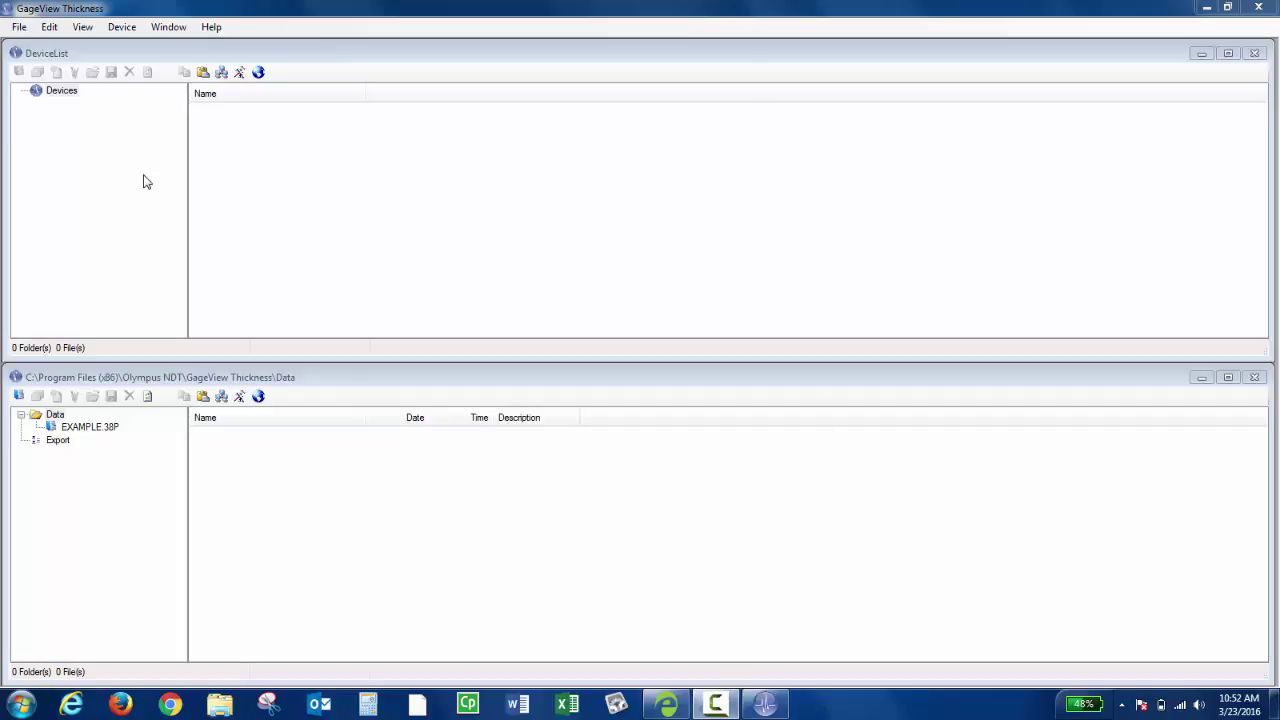
Step: Add the 38DL PLUS gauge to the configured devices under Device > Configuration
click(123, 28)
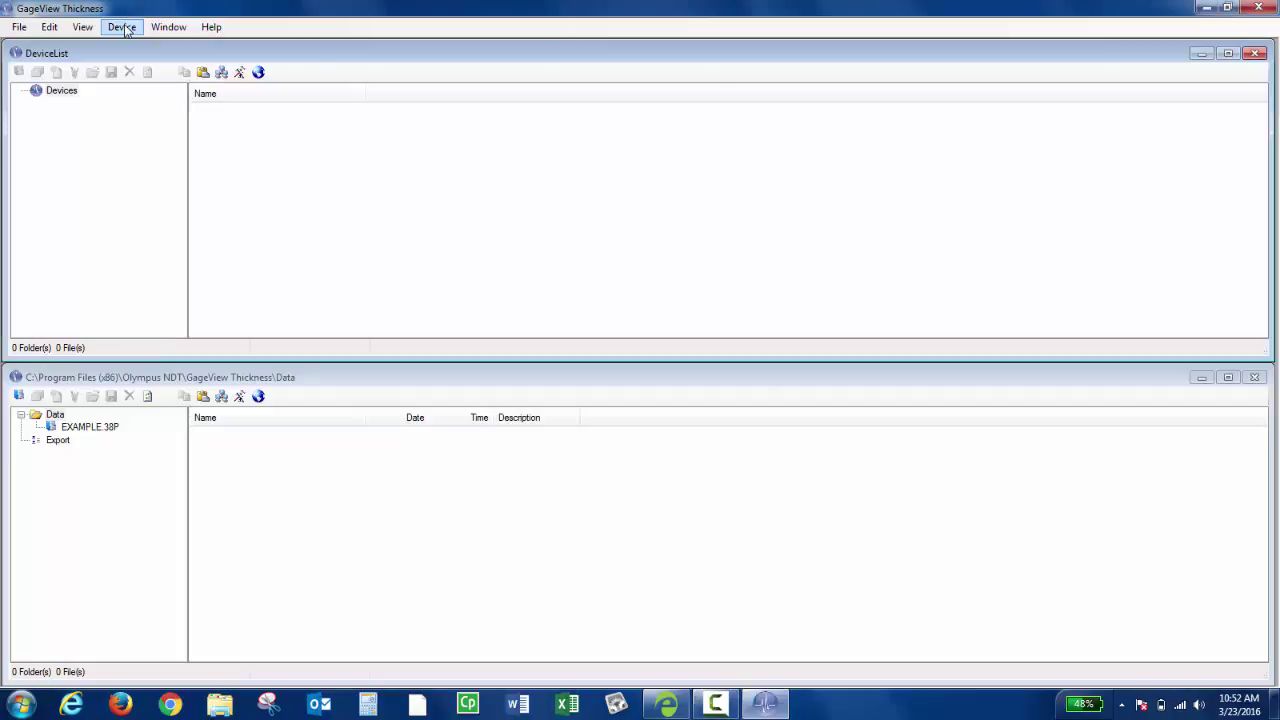
click(146, 87)
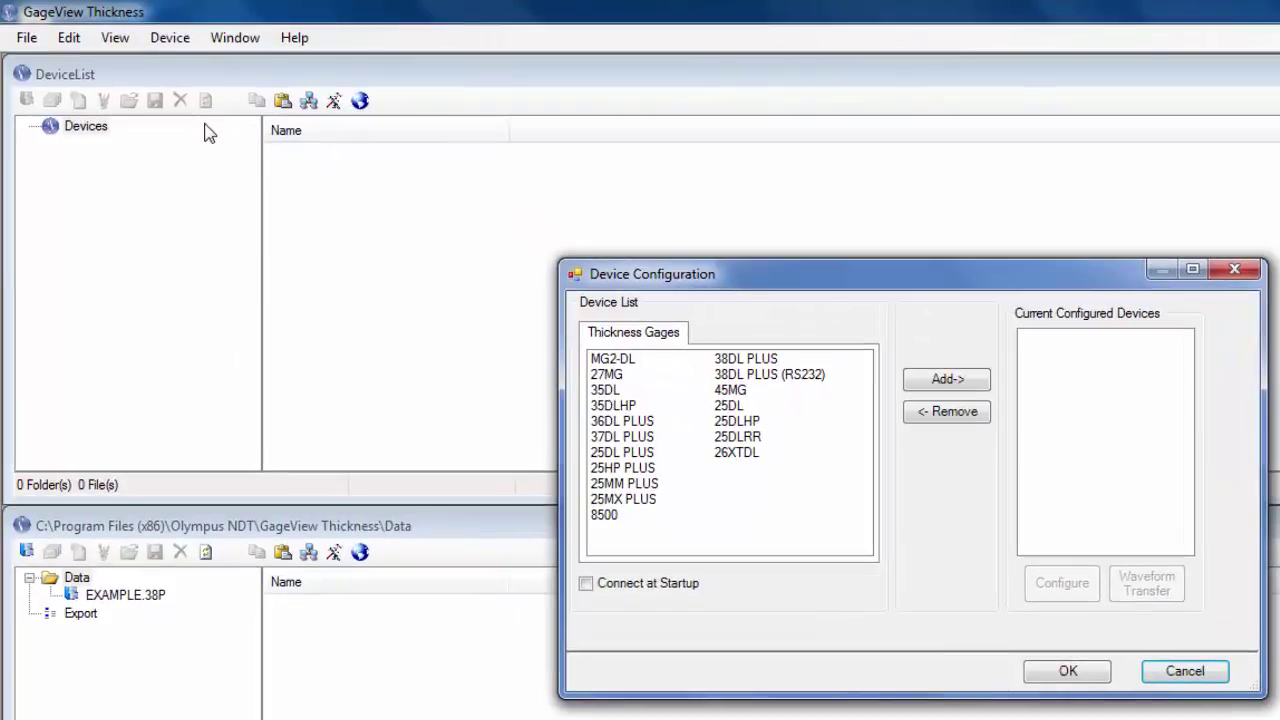
click(771, 364)
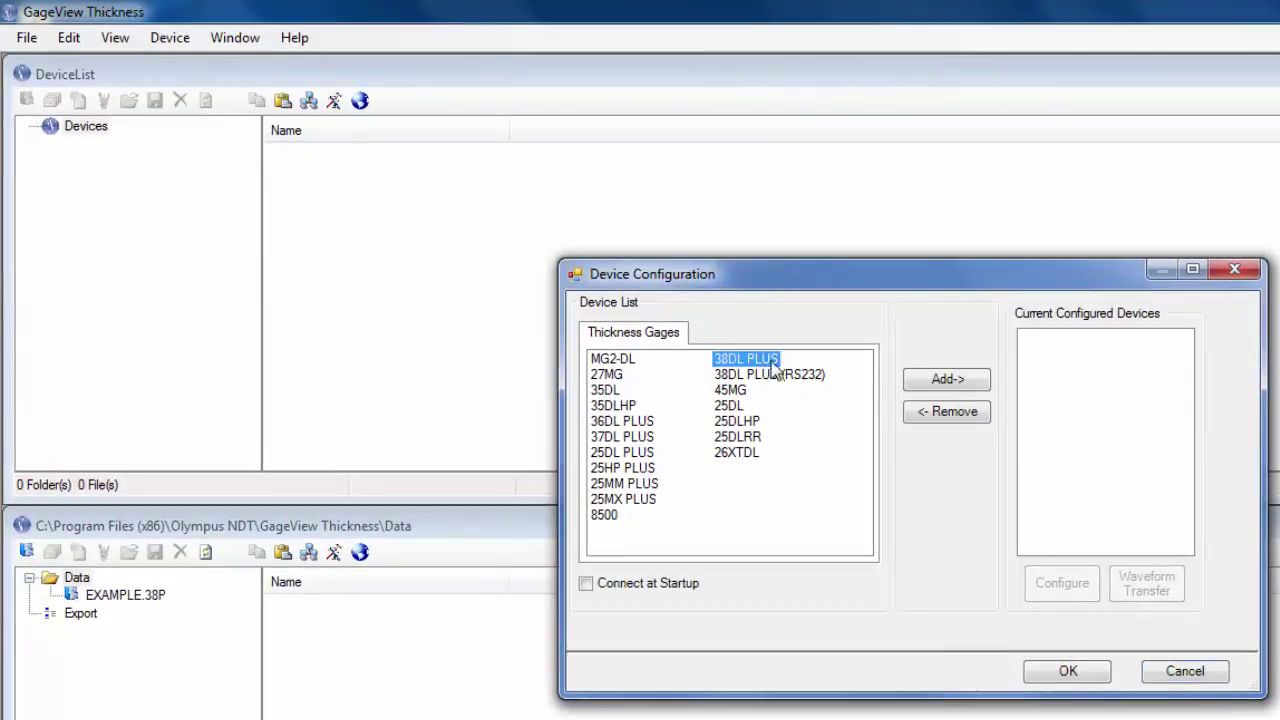
click(923, 381)
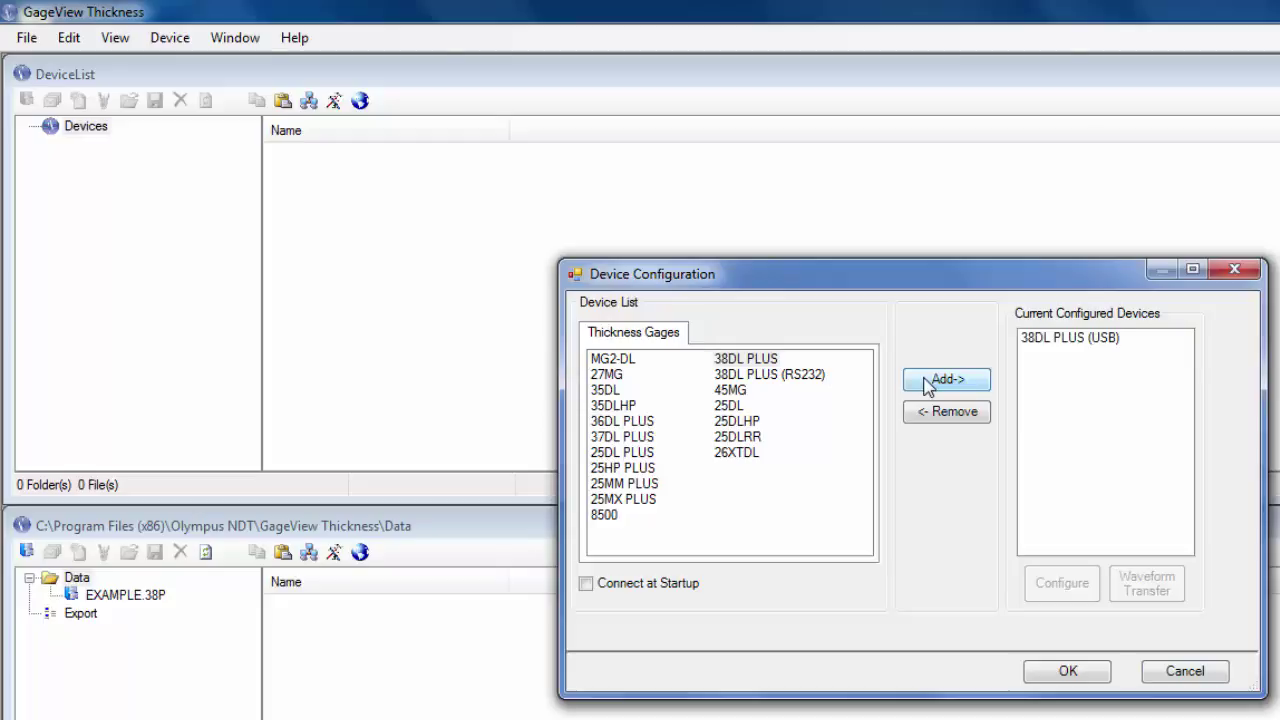
click(1070, 676)
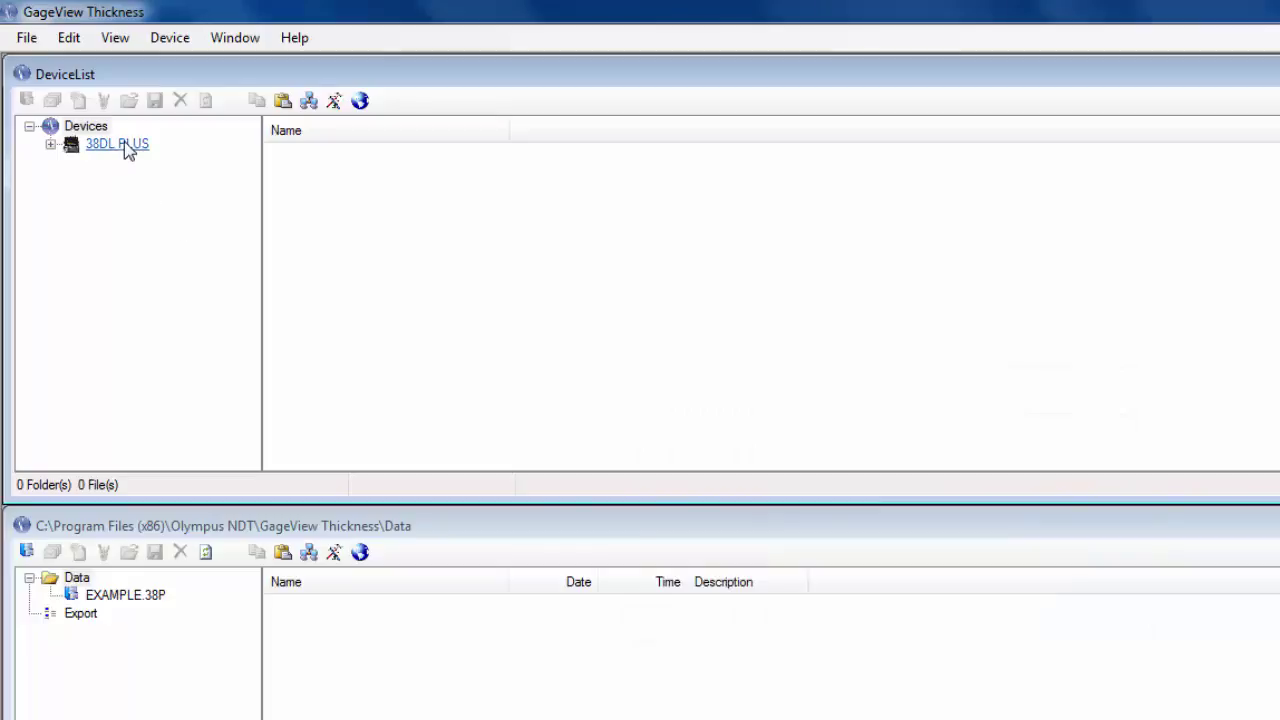
Step: Connect to the 38DL PLUS and import all TEST2 readings into the EXAMPLE.38P database
click(124, 146)
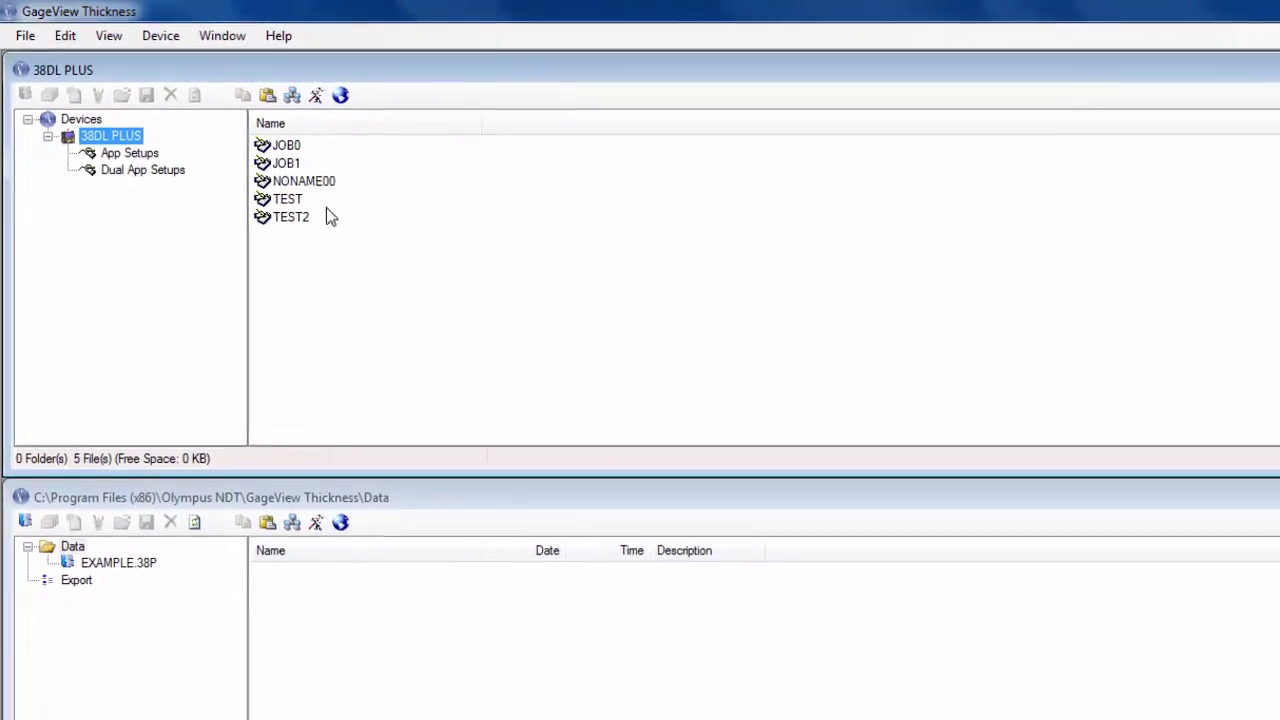
click(282, 214)
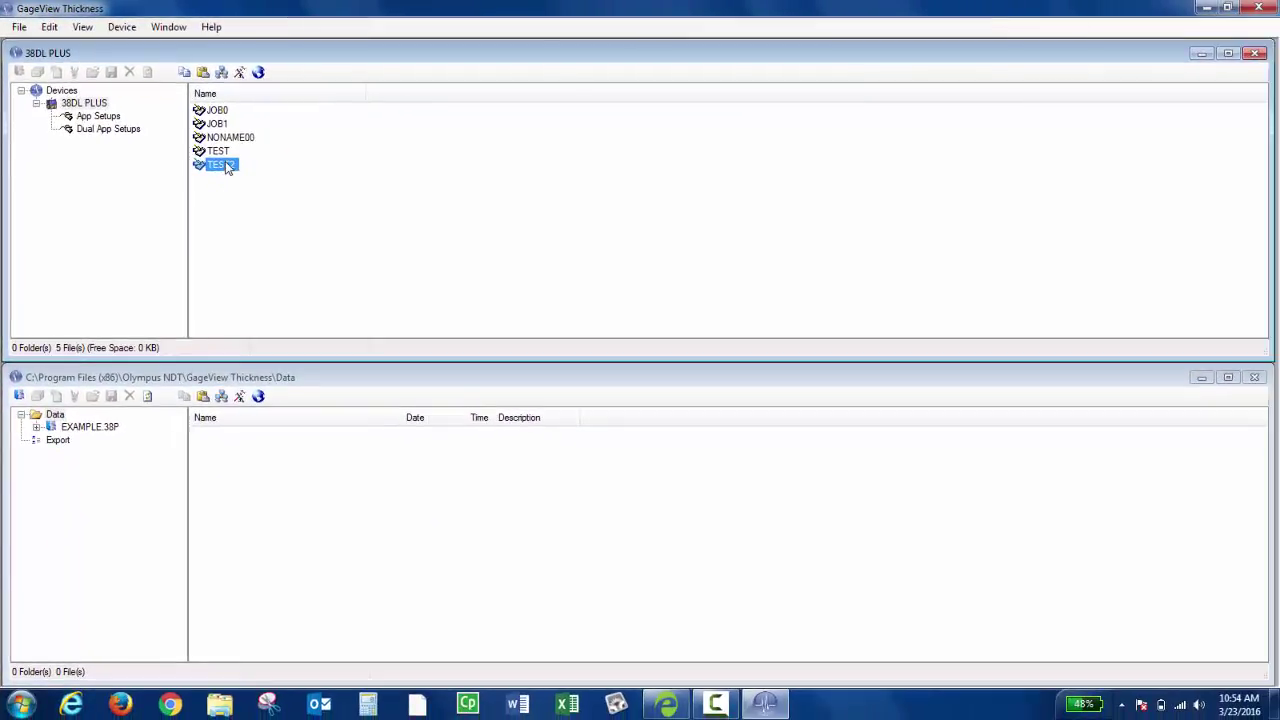
drag(227, 168, 93, 432)
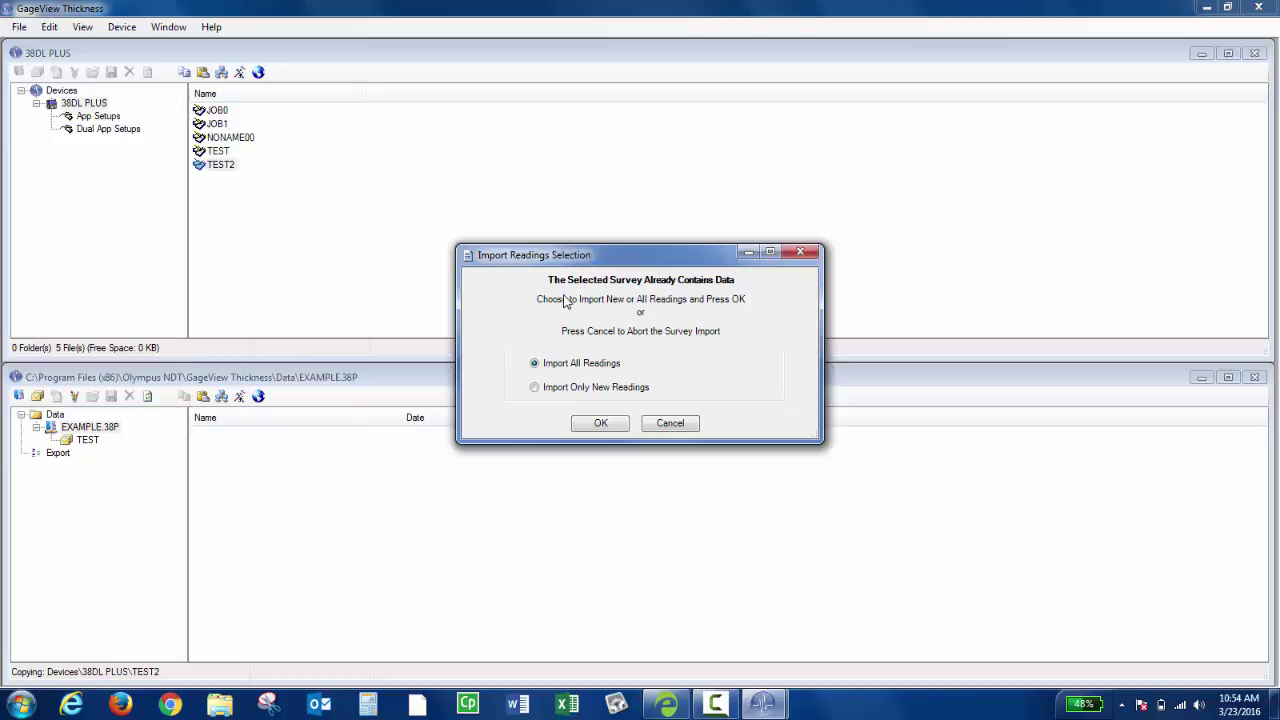
click(600, 423)
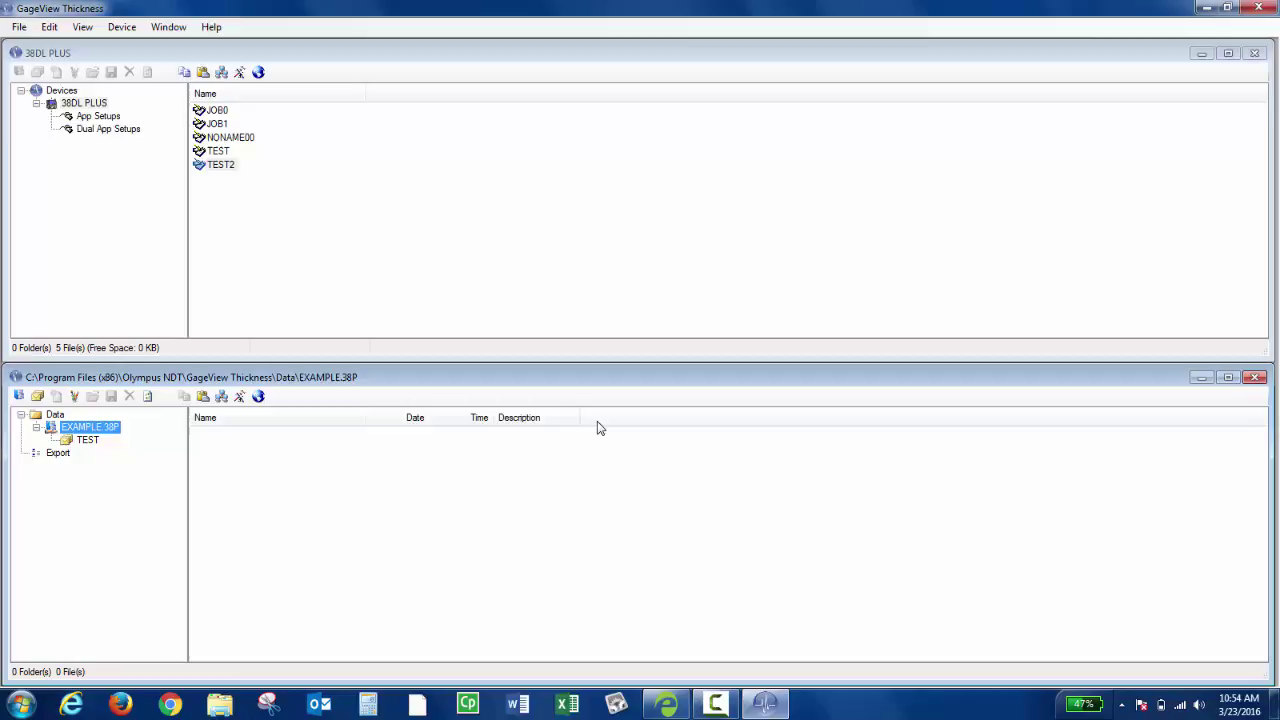
Step: Review TEST2's readings in the TEST dataset summary, such as 01A at 0.484 IN
click(92, 445)
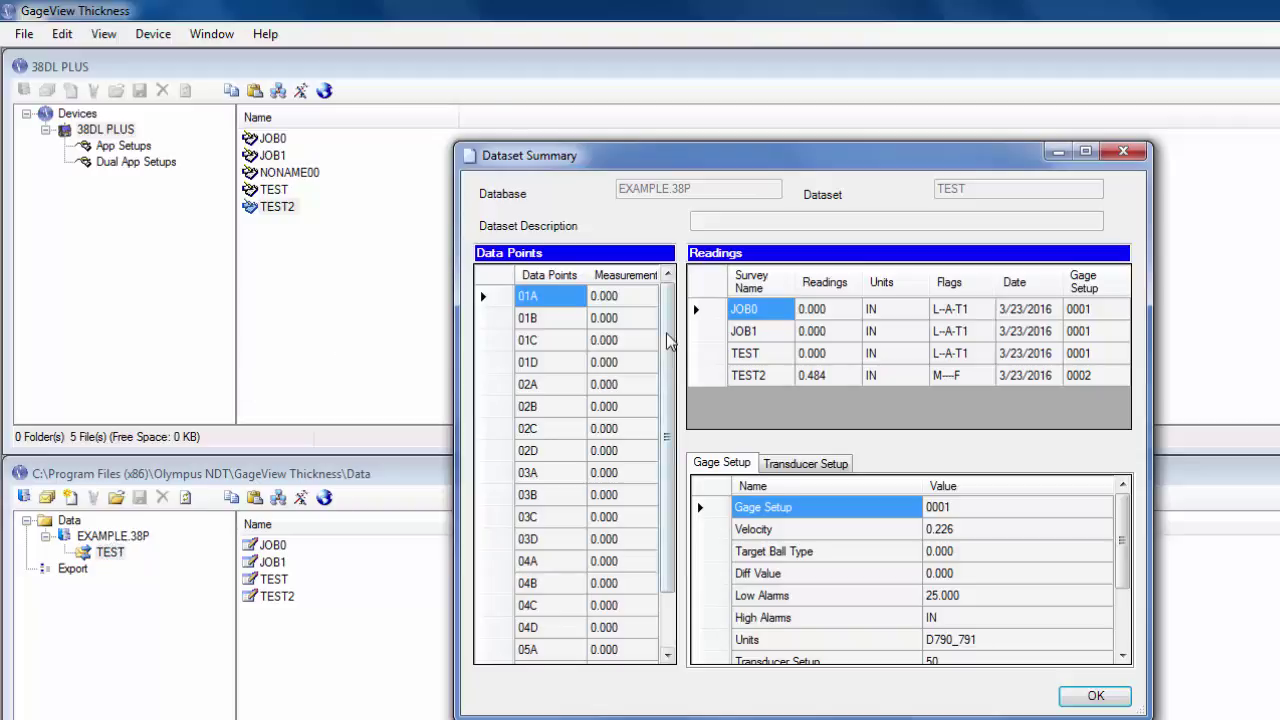
click(755, 382)
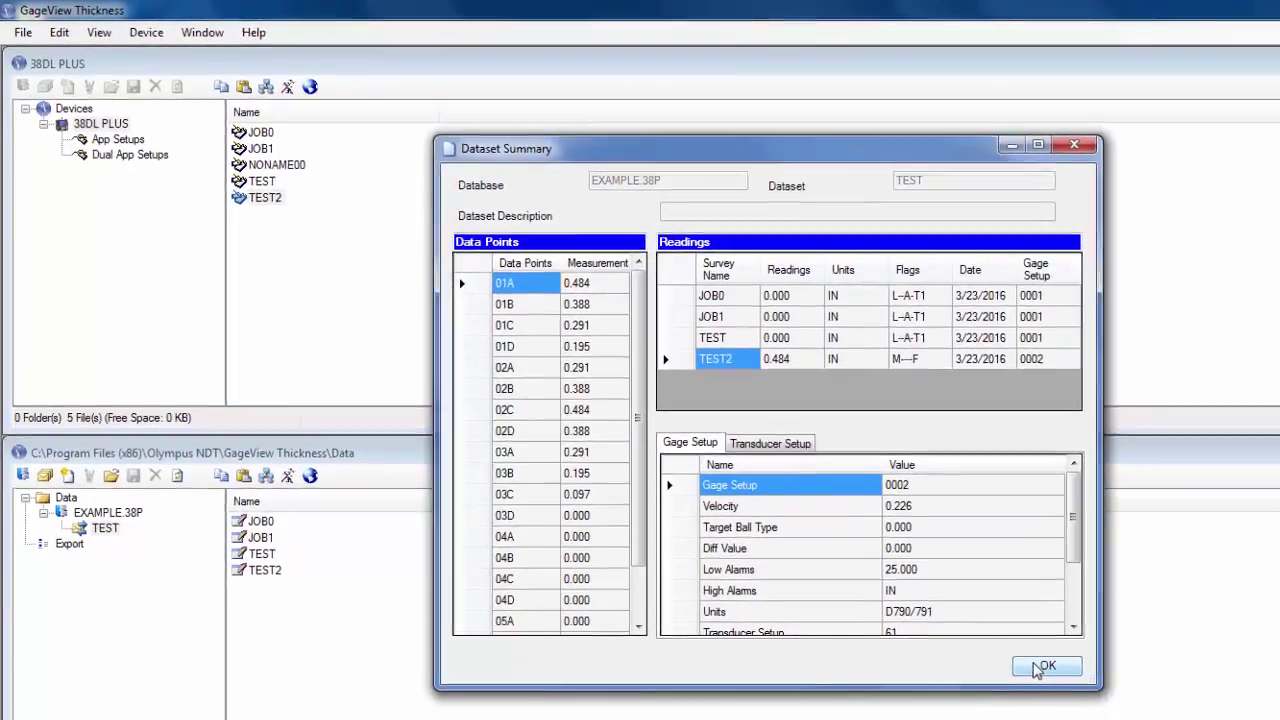
click(1043, 666)
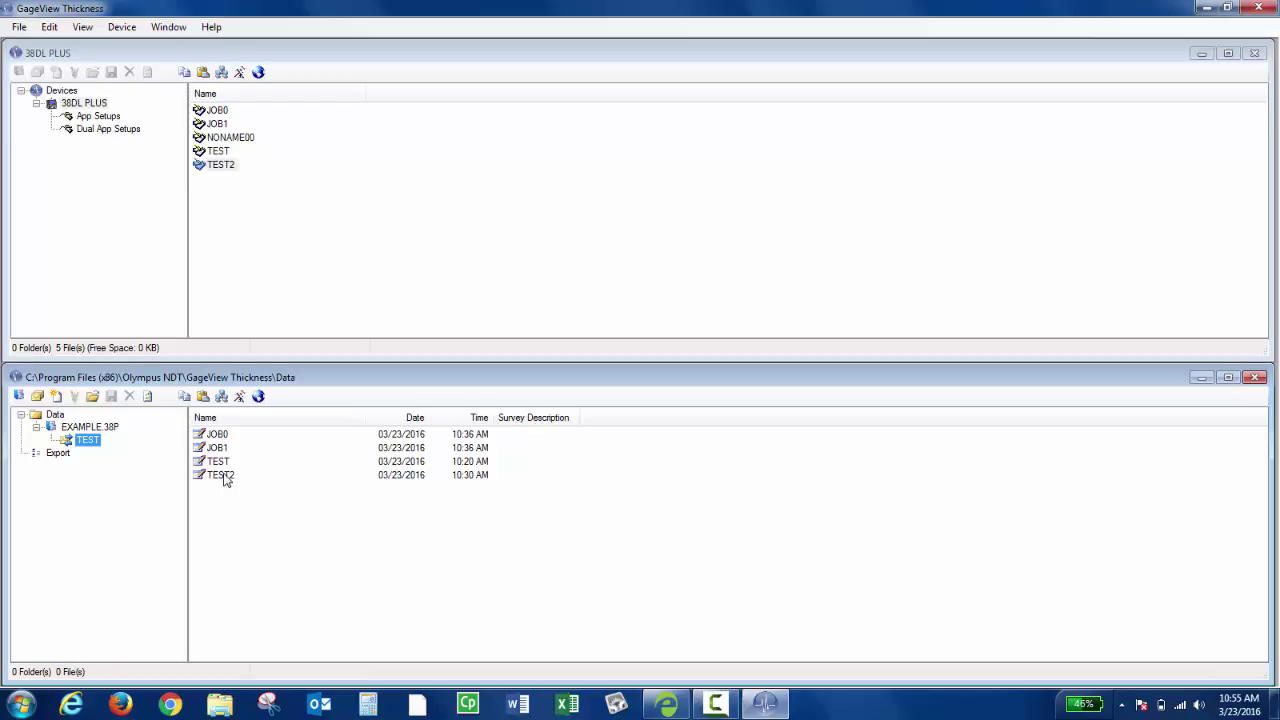
Step: Open the TEST2 survey summary, view waveforms for 01D and 02A, and copy 02A's waveform
double_click(224, 477)
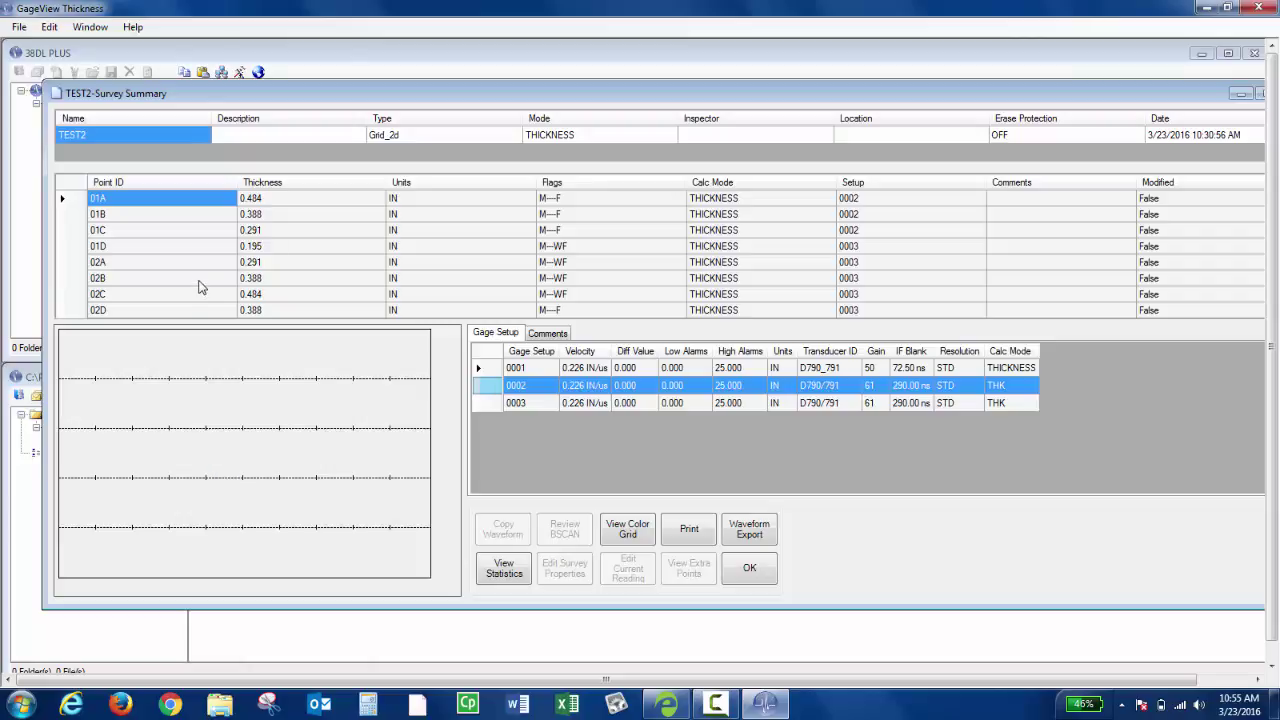
click(152, 253)
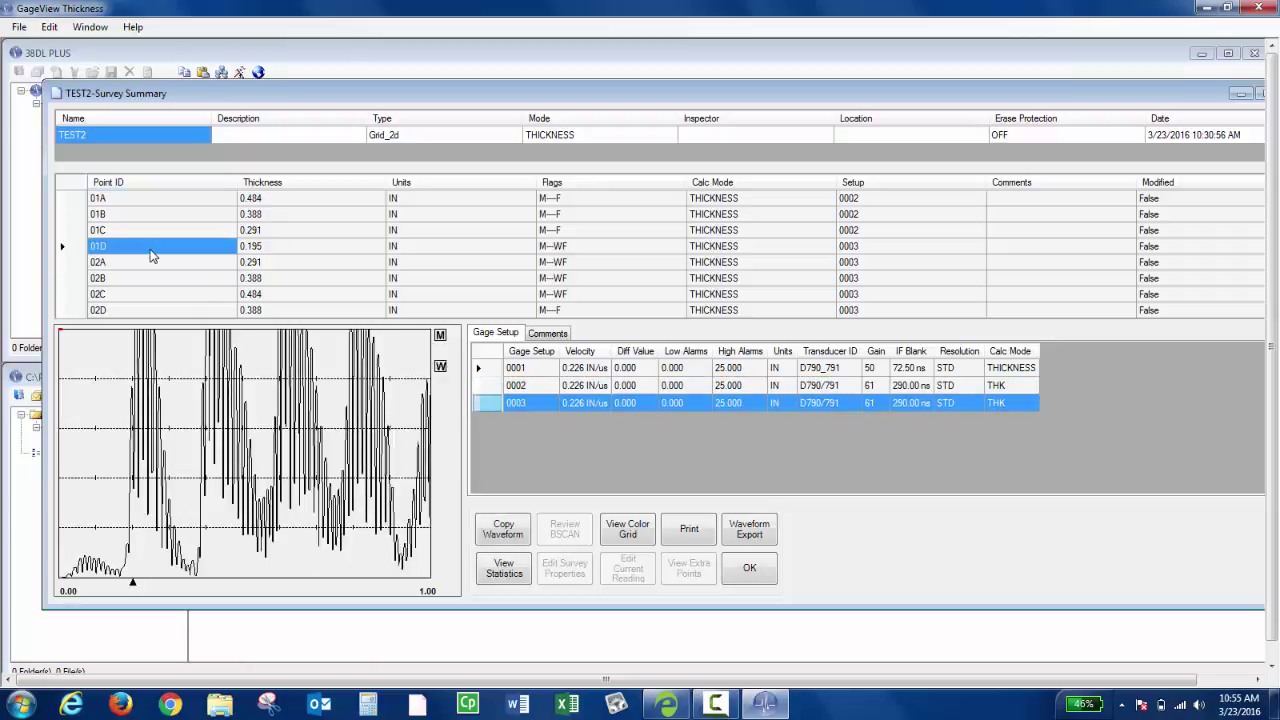
click(152, 265)
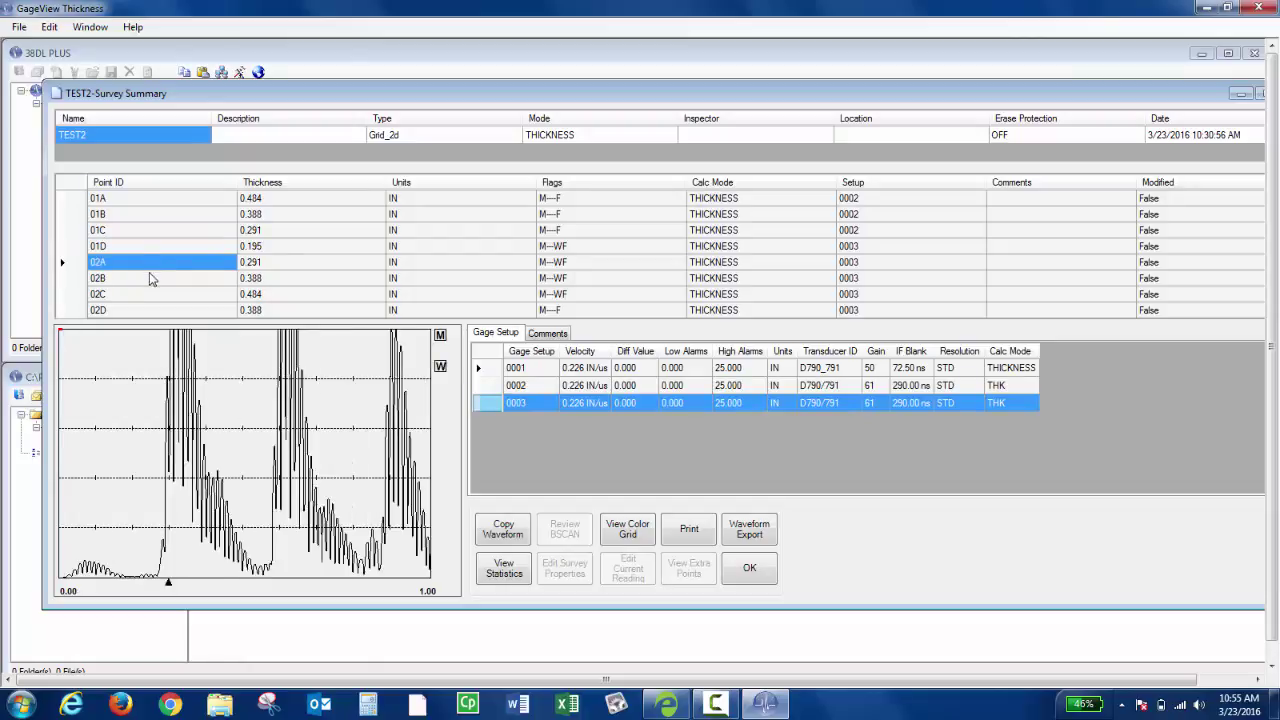
right_click(234, 440)
click(262, 448)
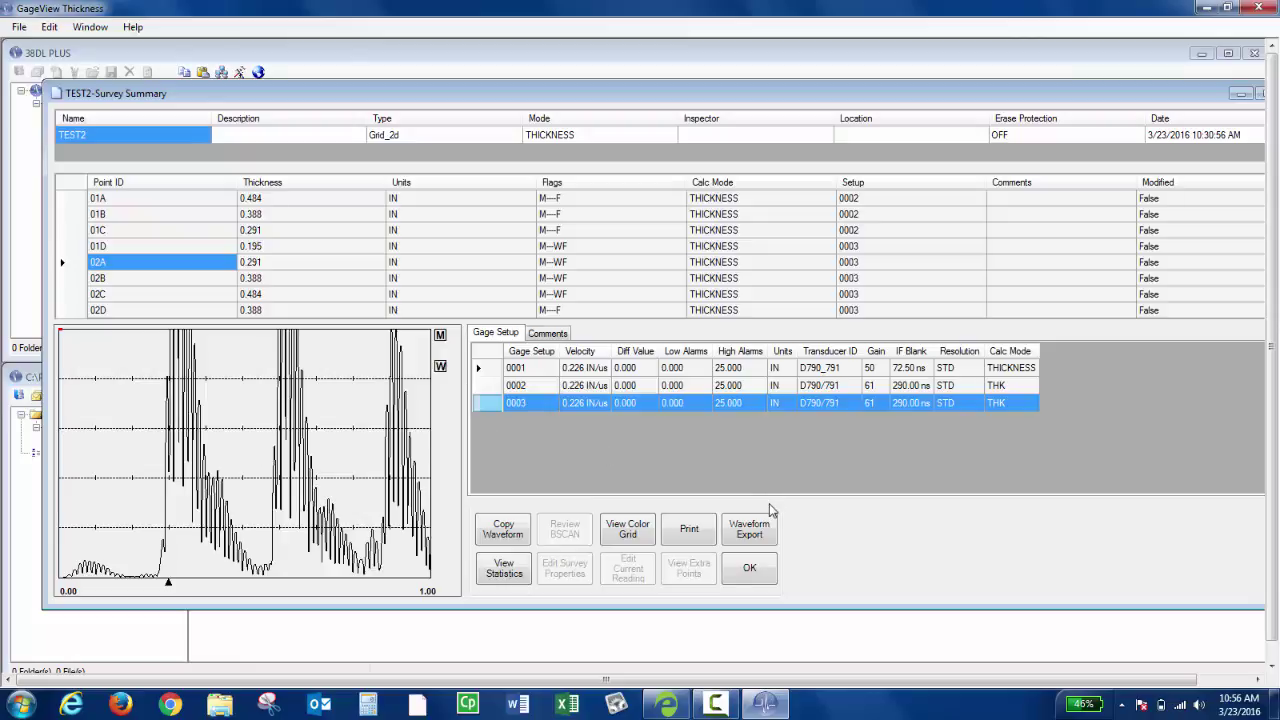
Step: Preview the TEST2 Measurements & Waveforms report through pages 2 and 3, then close it
click(687, 532)
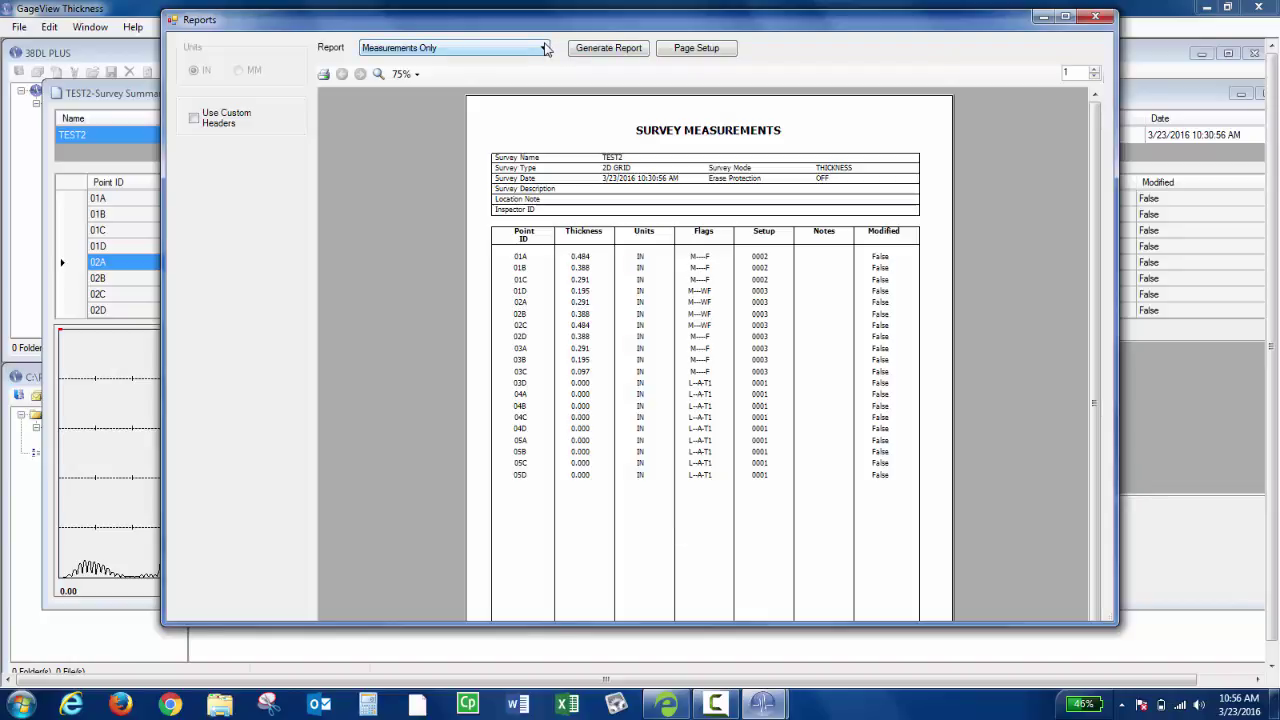
click(545, 48)
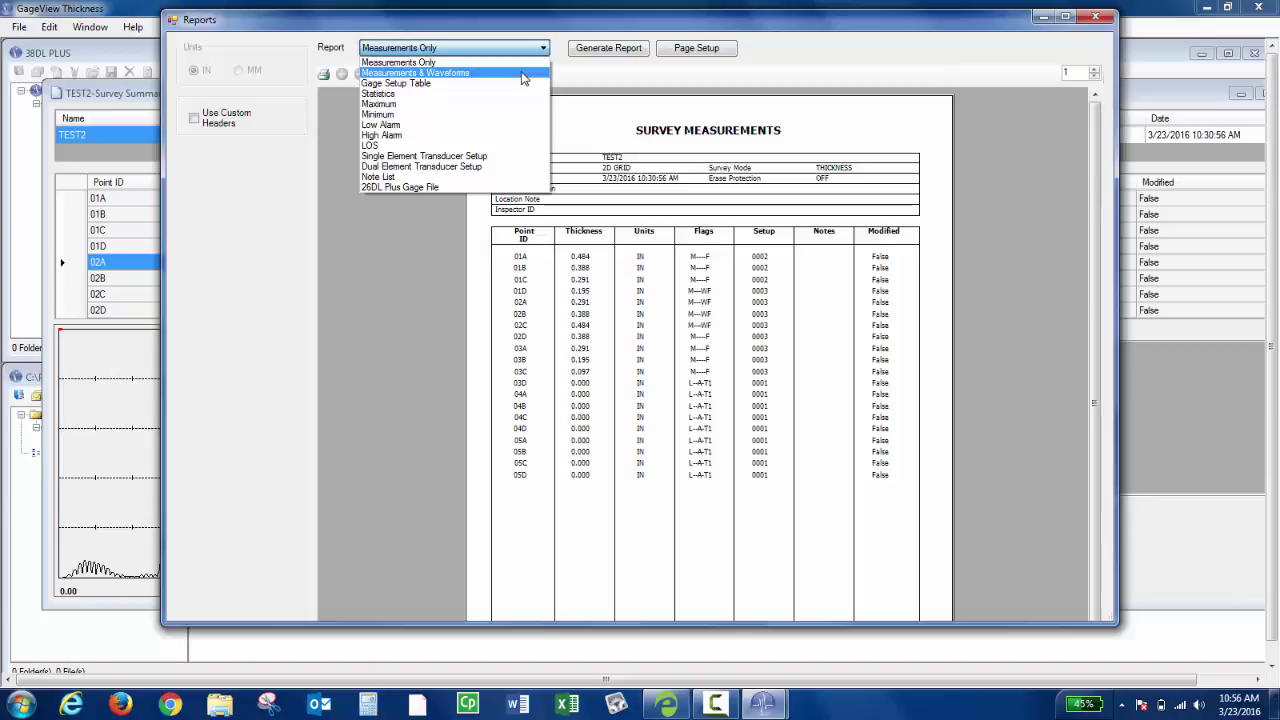
click(521, 76)
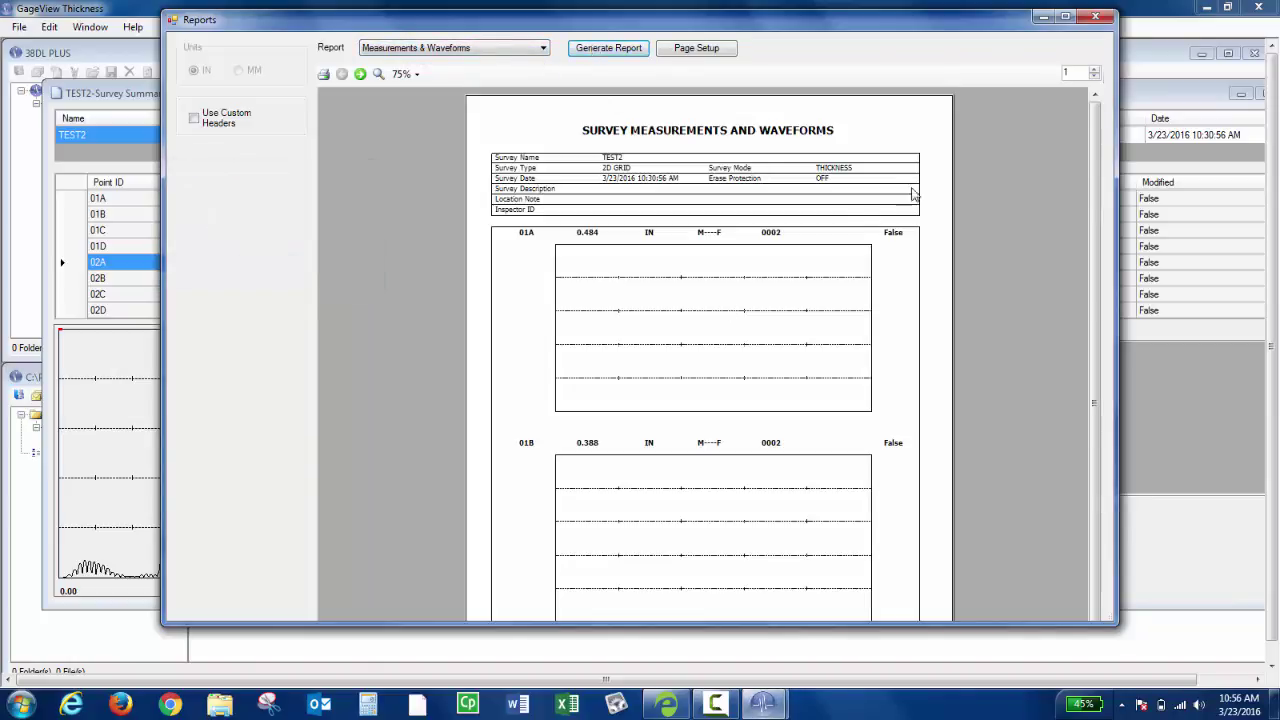
click(1095, 70)
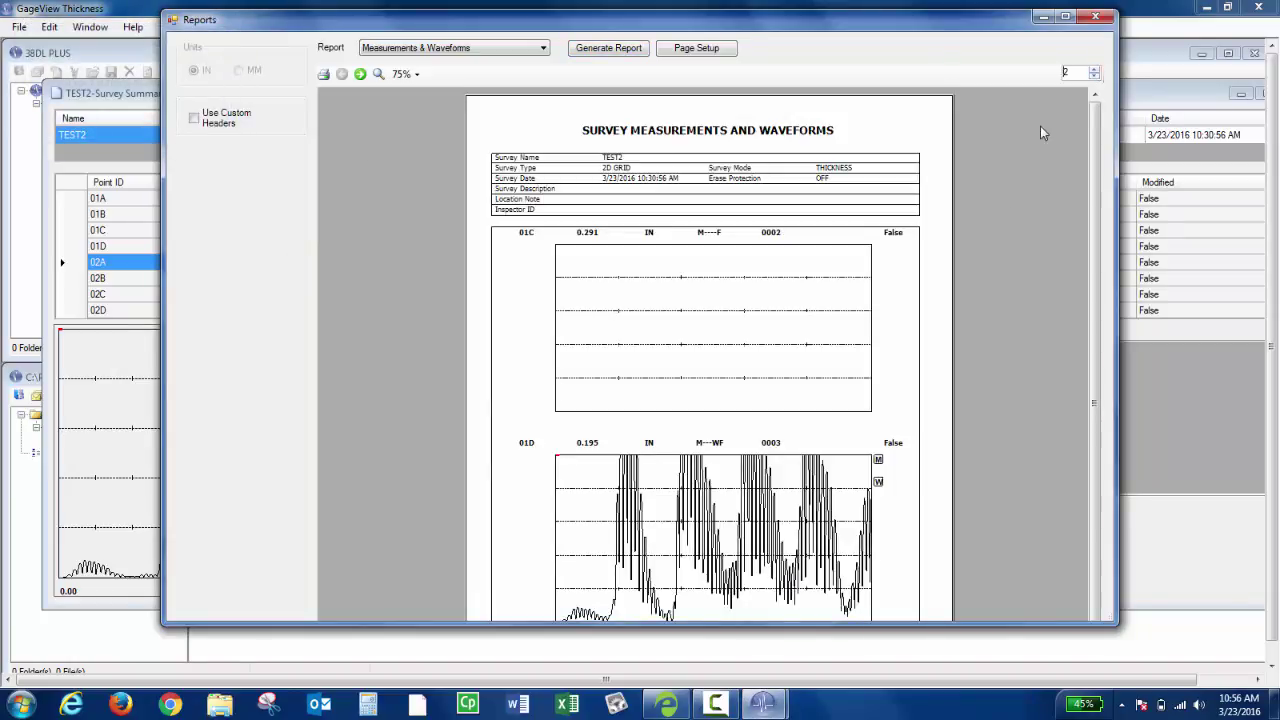
click(1095, 70)
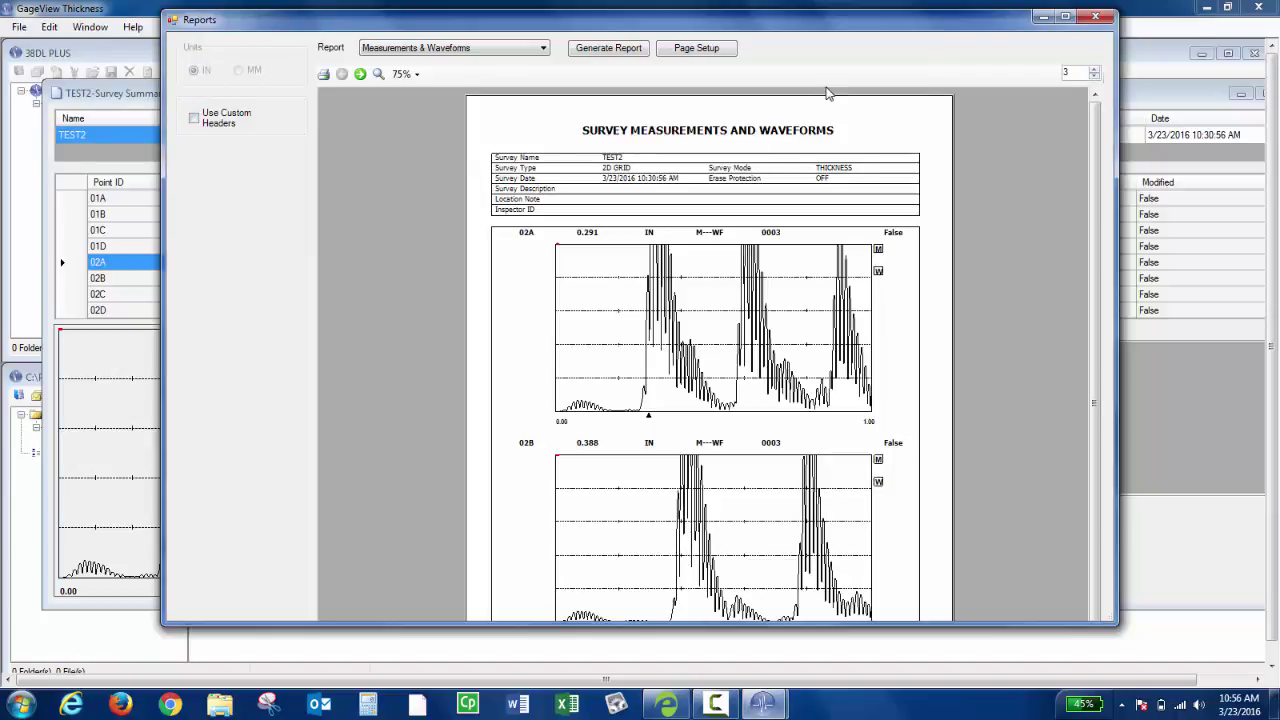
click(1095, 18)
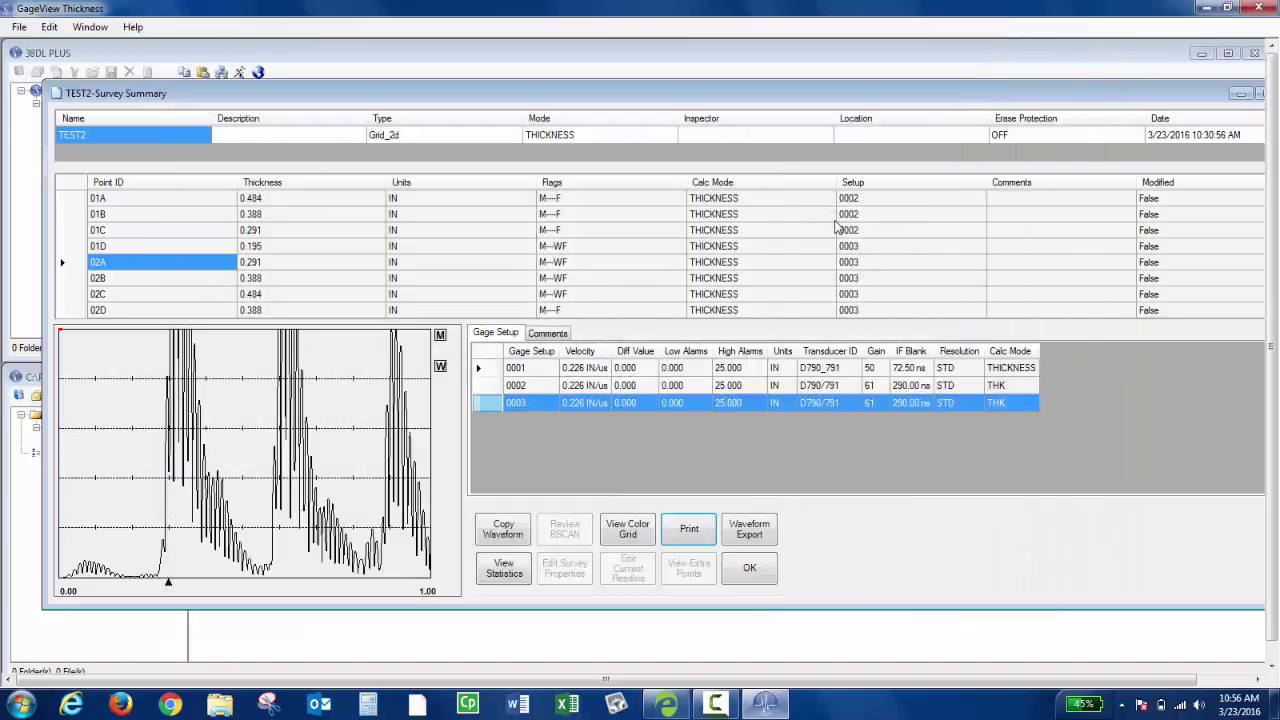
Step: Close the TEST2 summary and set the custom header company name to 'Olympus OSSA'
click(750, 570)
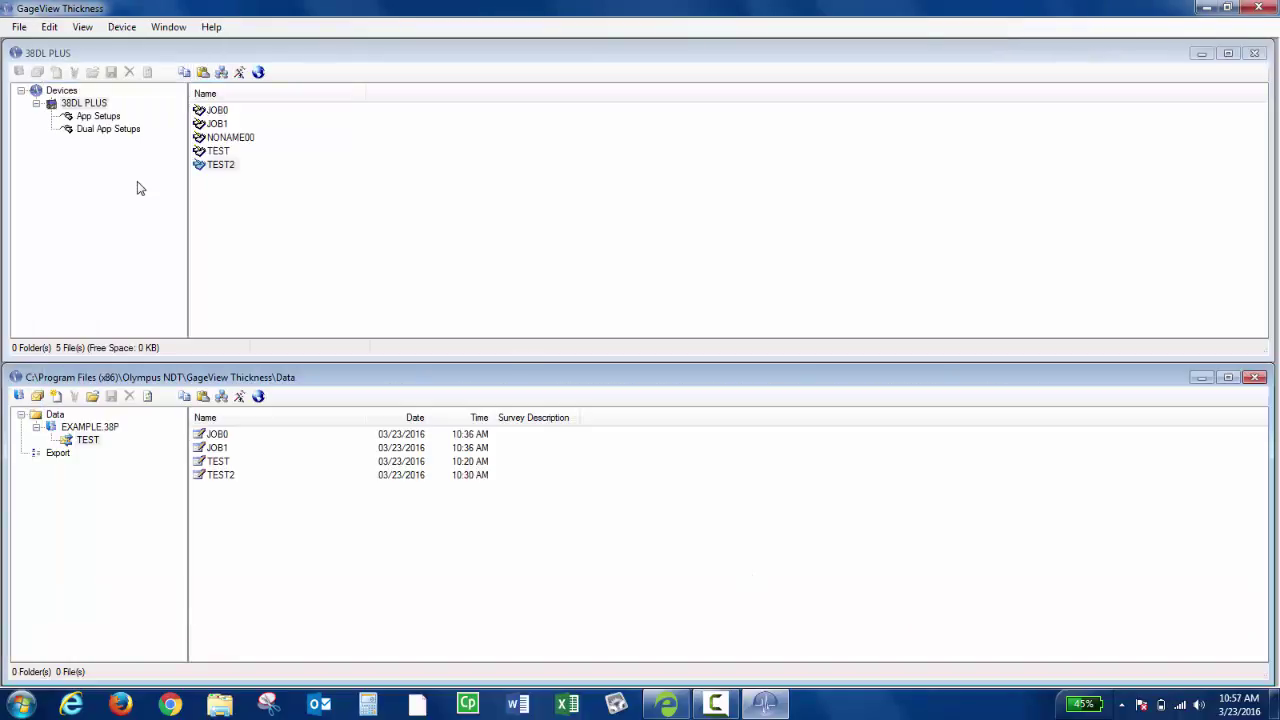
click(55, 31)
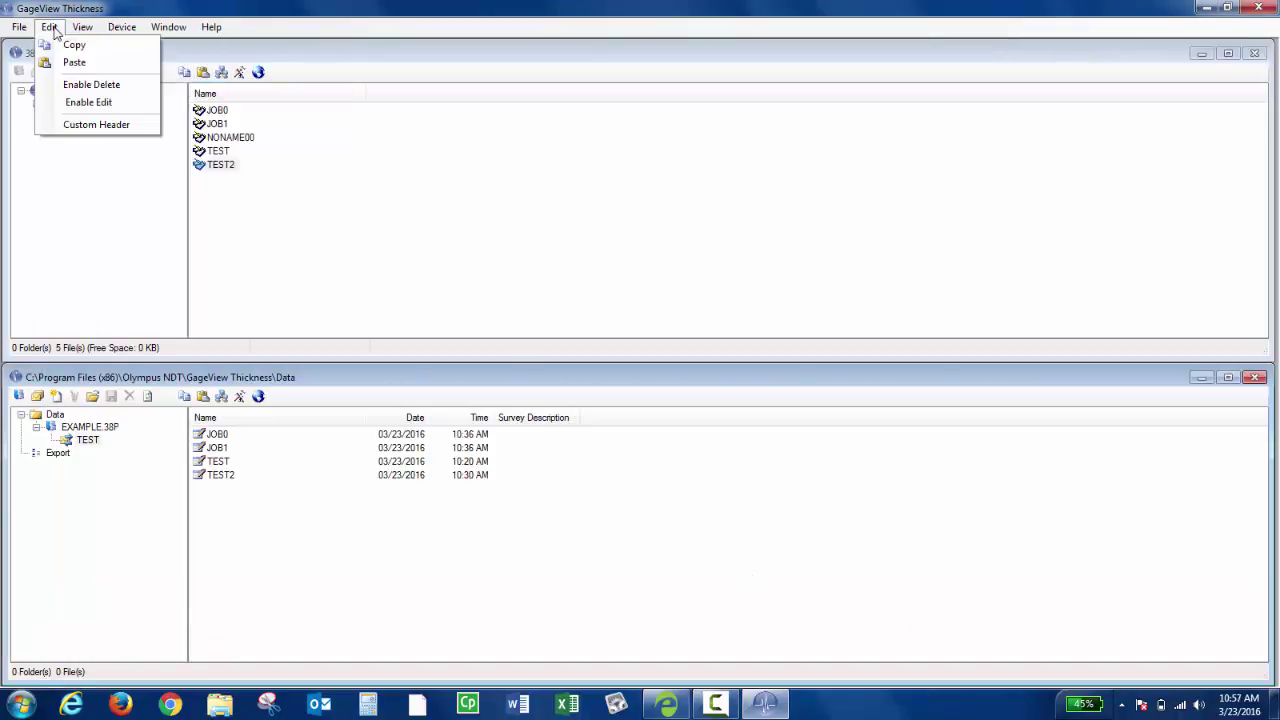
click(97, 130)
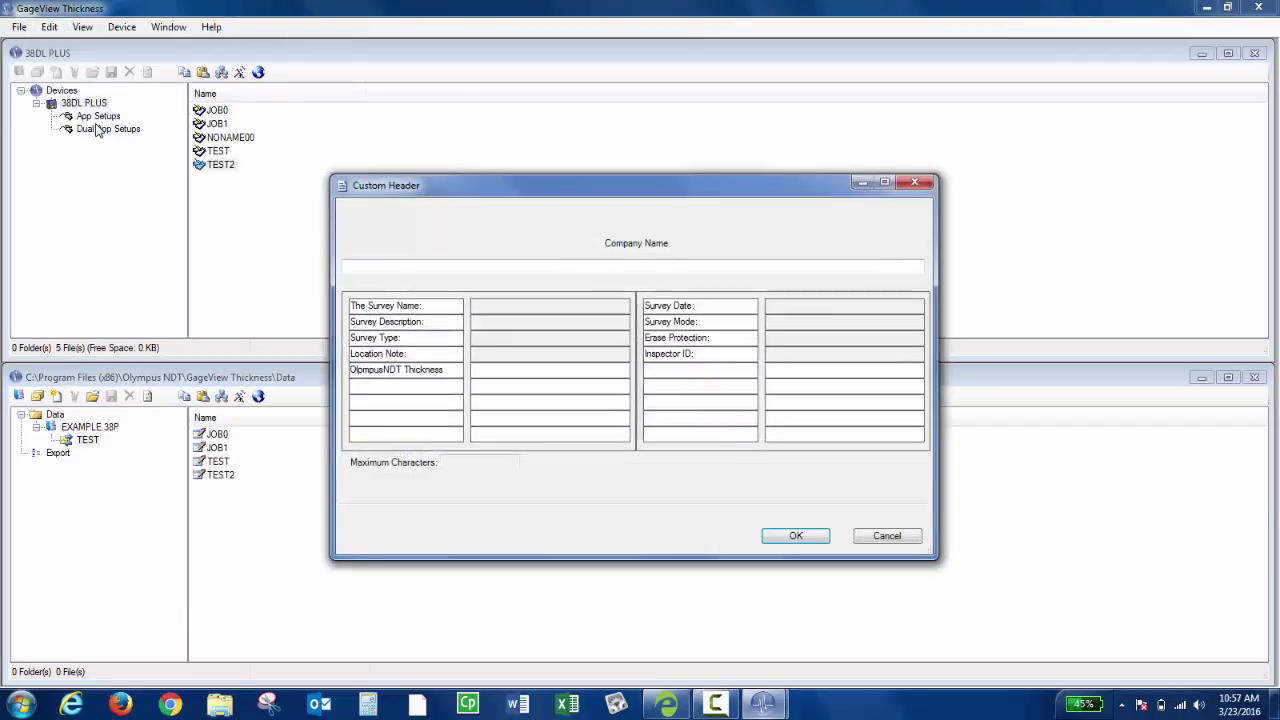
click(428, 268)
text(O)
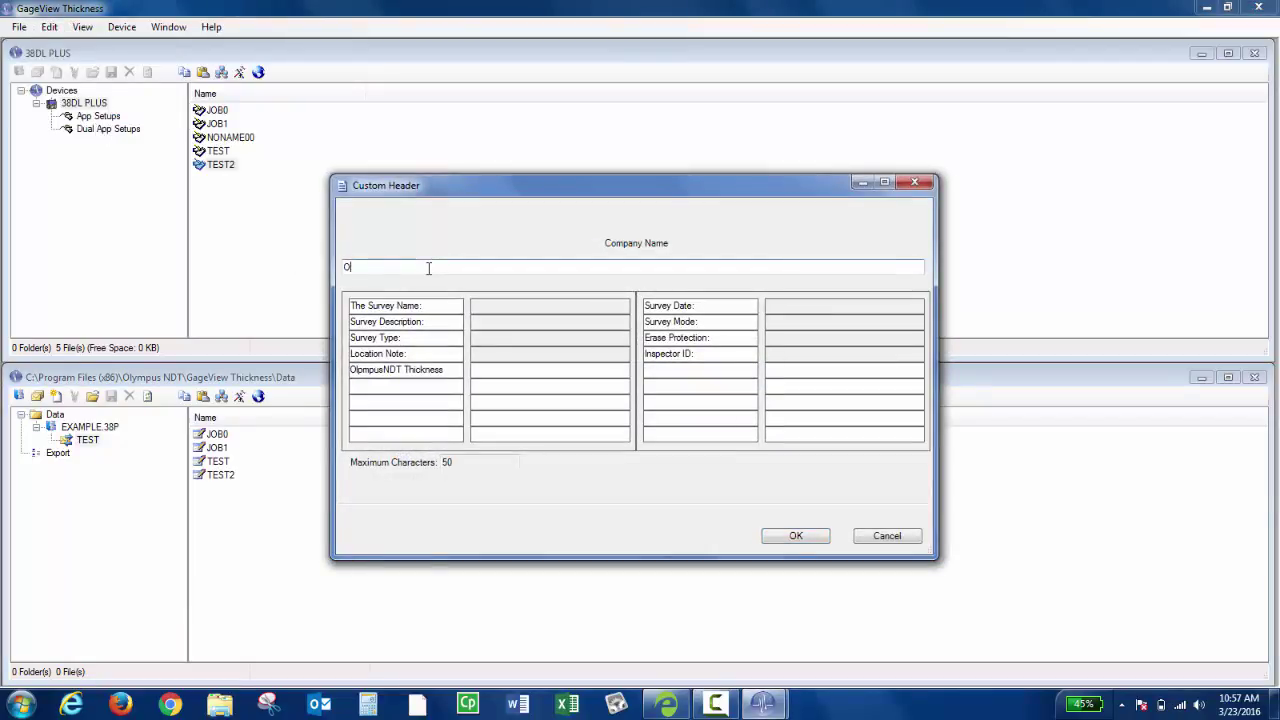
text(lympus OSSA)
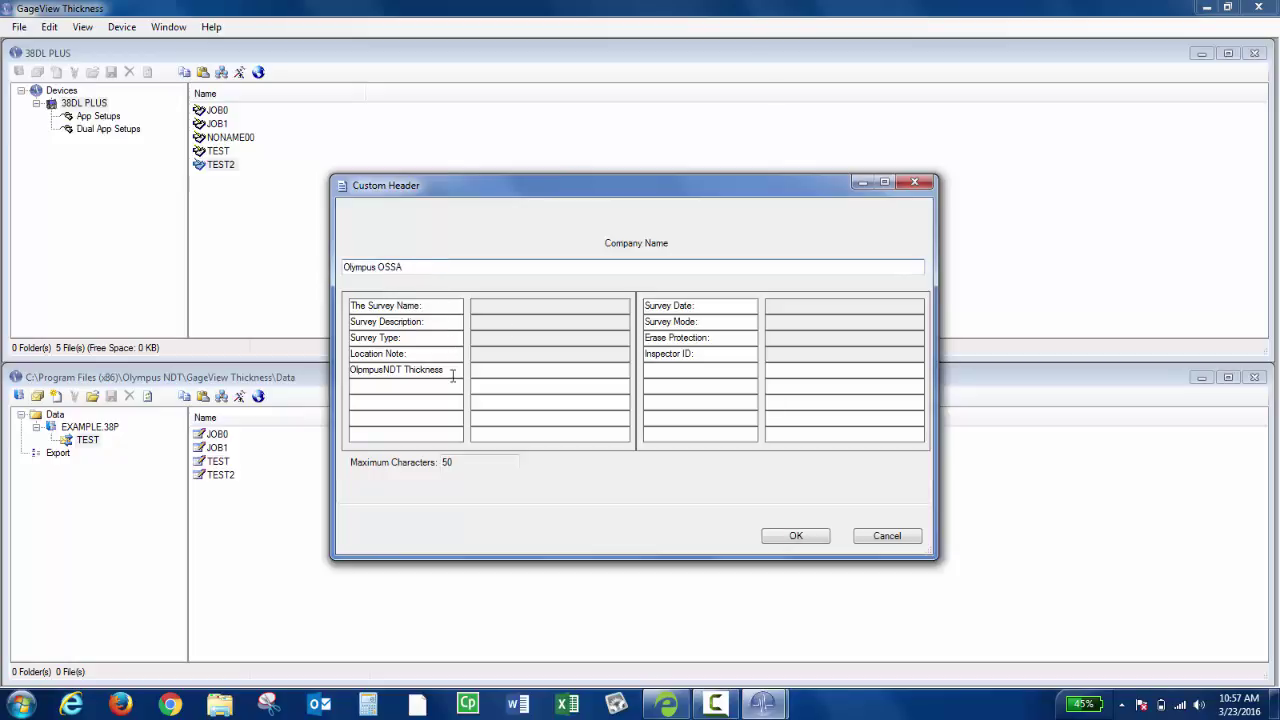
click(812, 541)
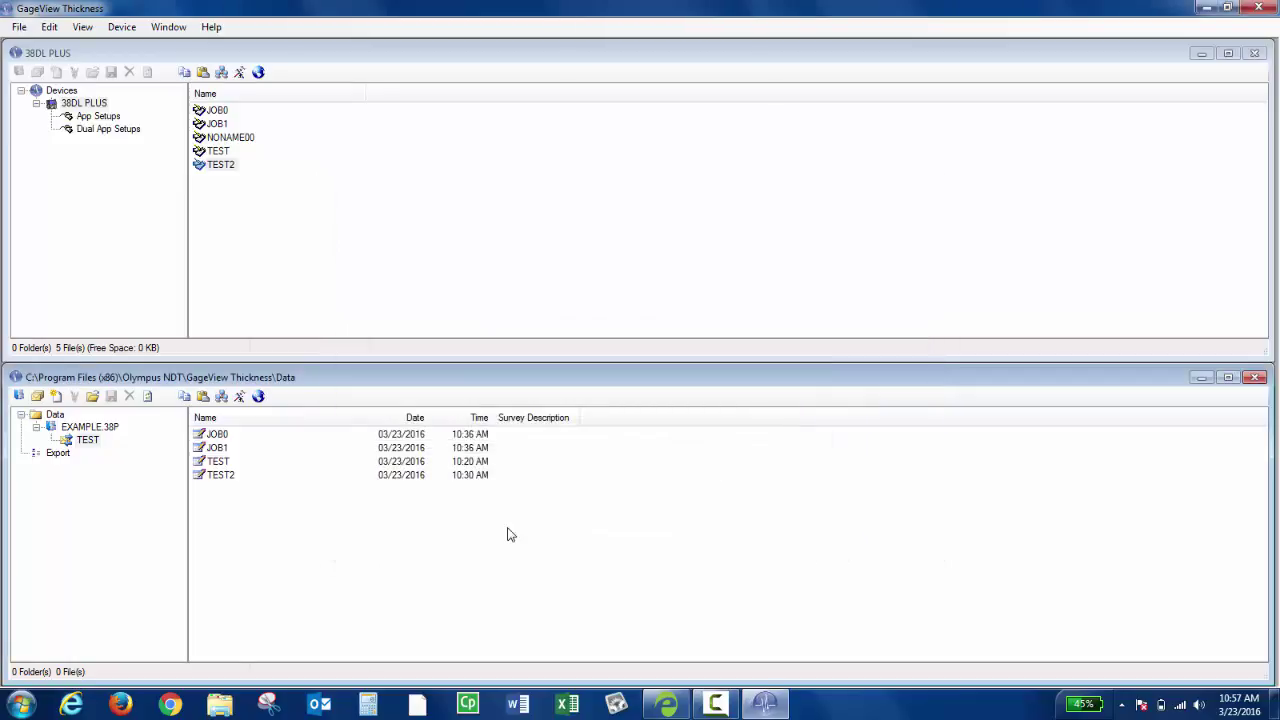
Step: Preview the TEST2 report with Use Custom Headers enabled, then close the preview
click(217, 476)
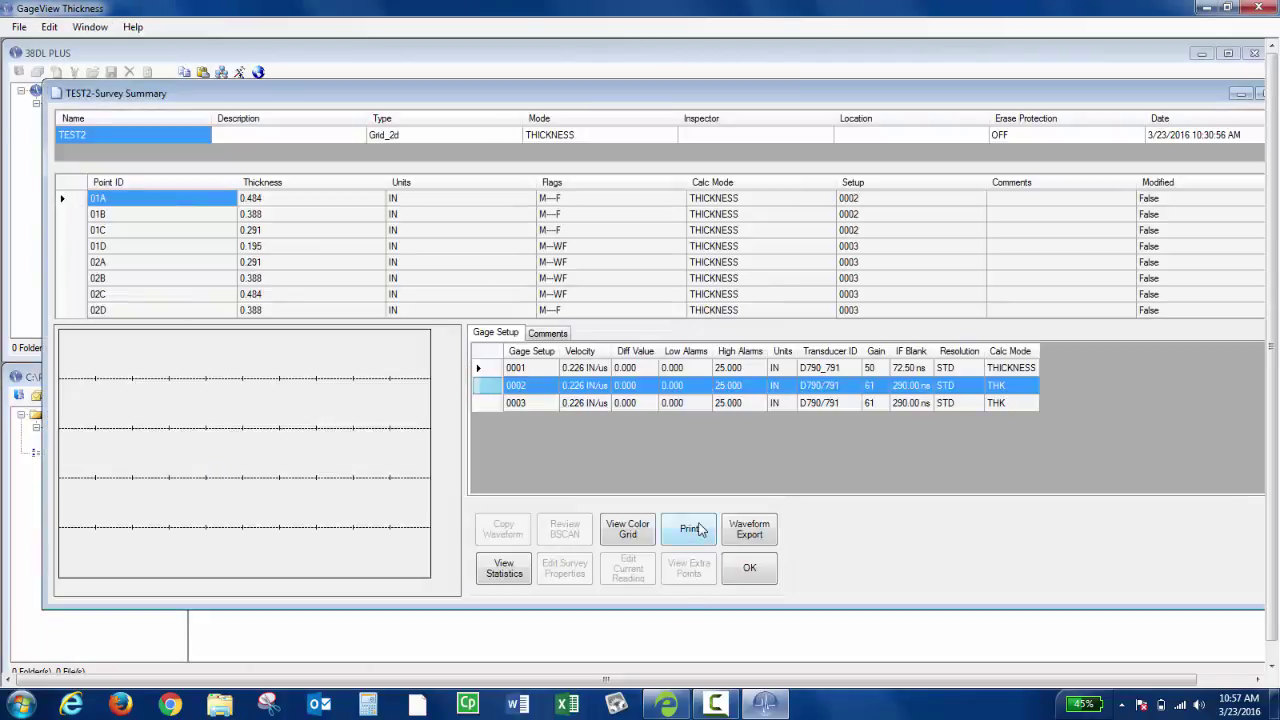
click(700, 530)
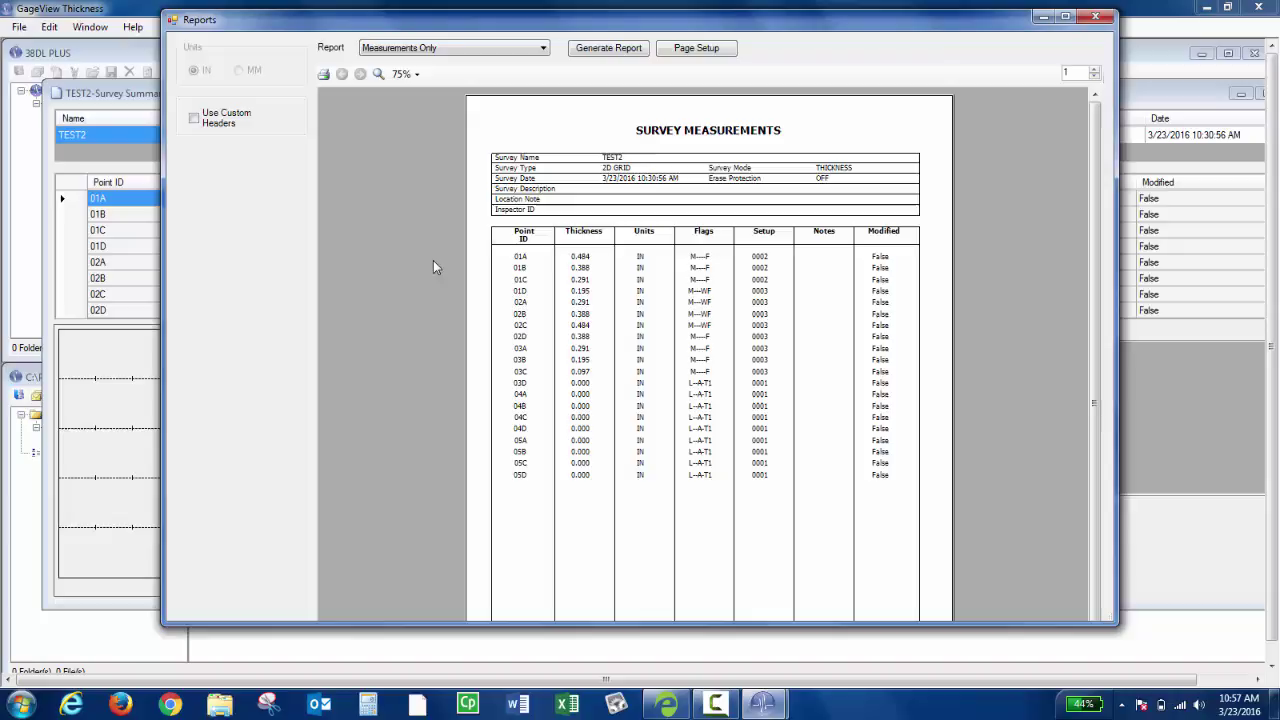
click(195, 120)
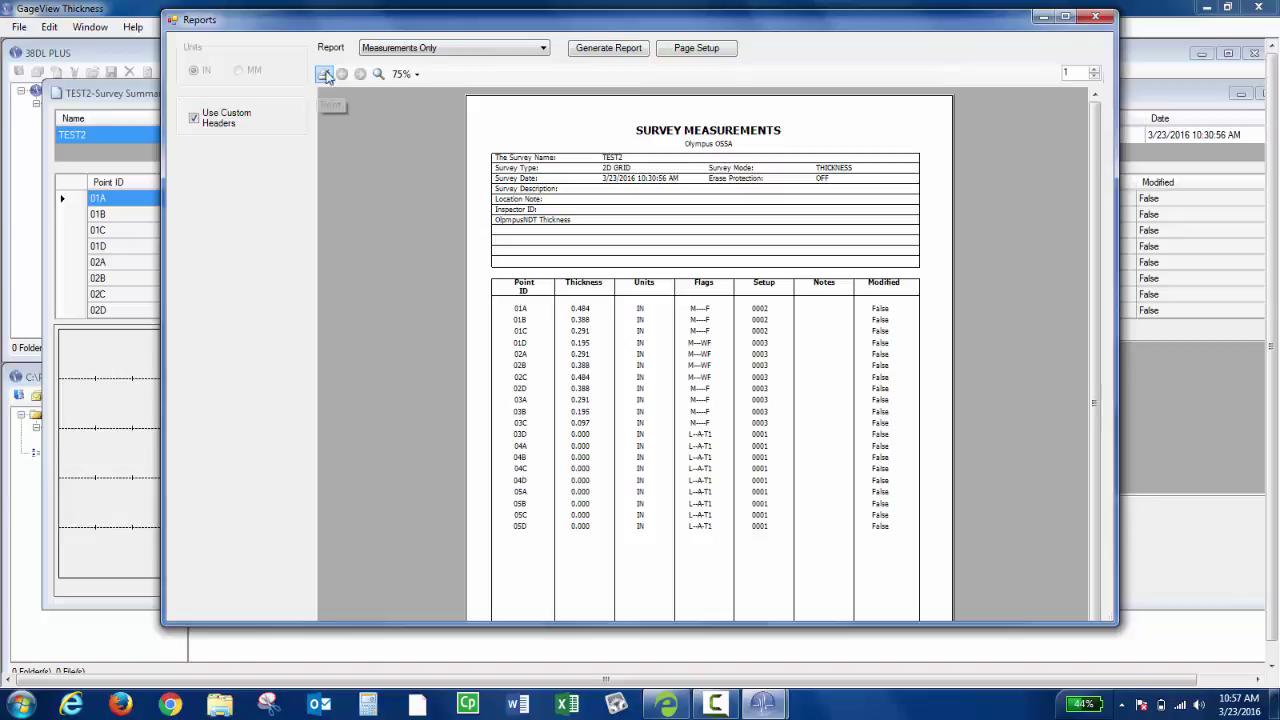
click(1100, 19)
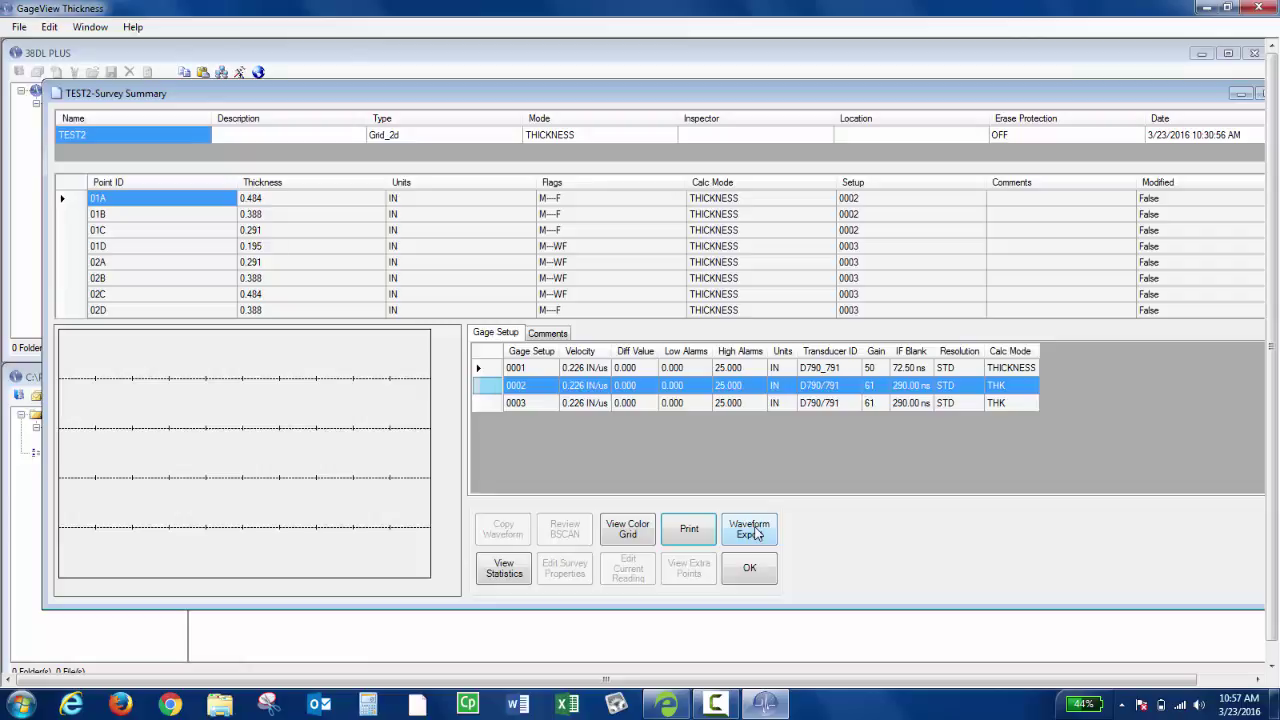
Step: Check TEST2's minimum and maximum thickness statistics, then bring up the colour-coded grid
click(505, 568)
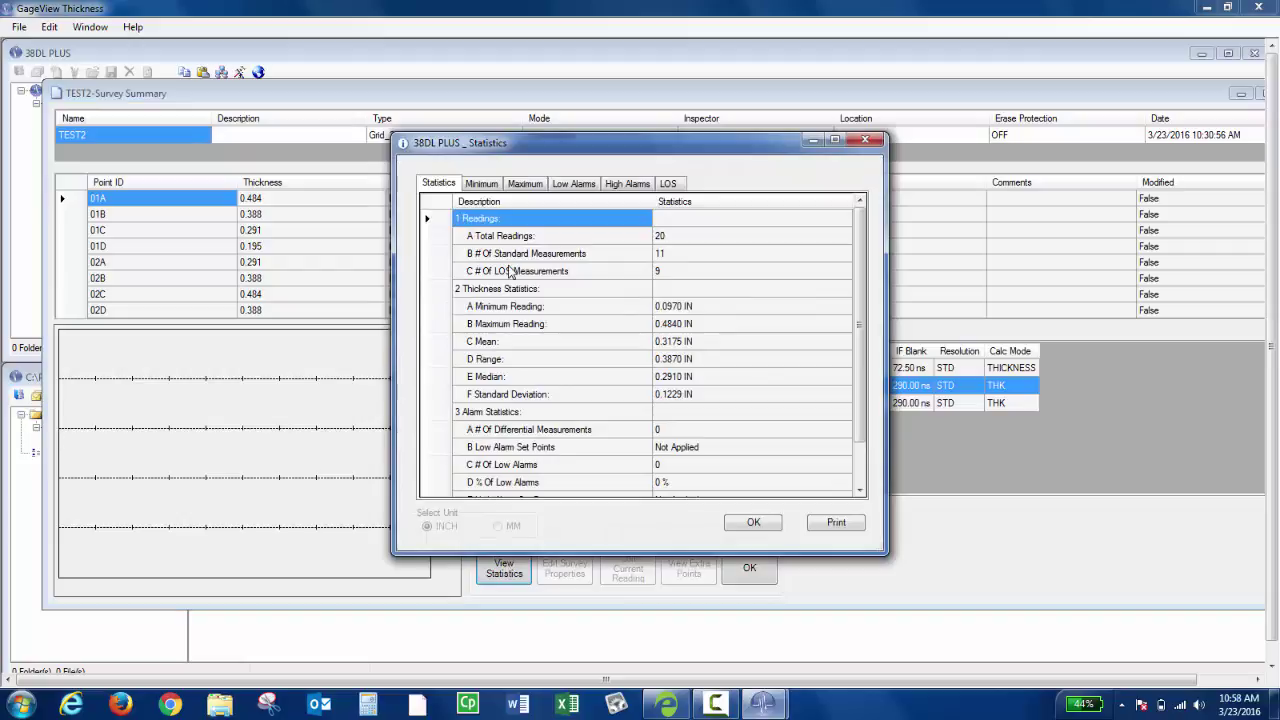
click(497, 186)
click(524, 186)
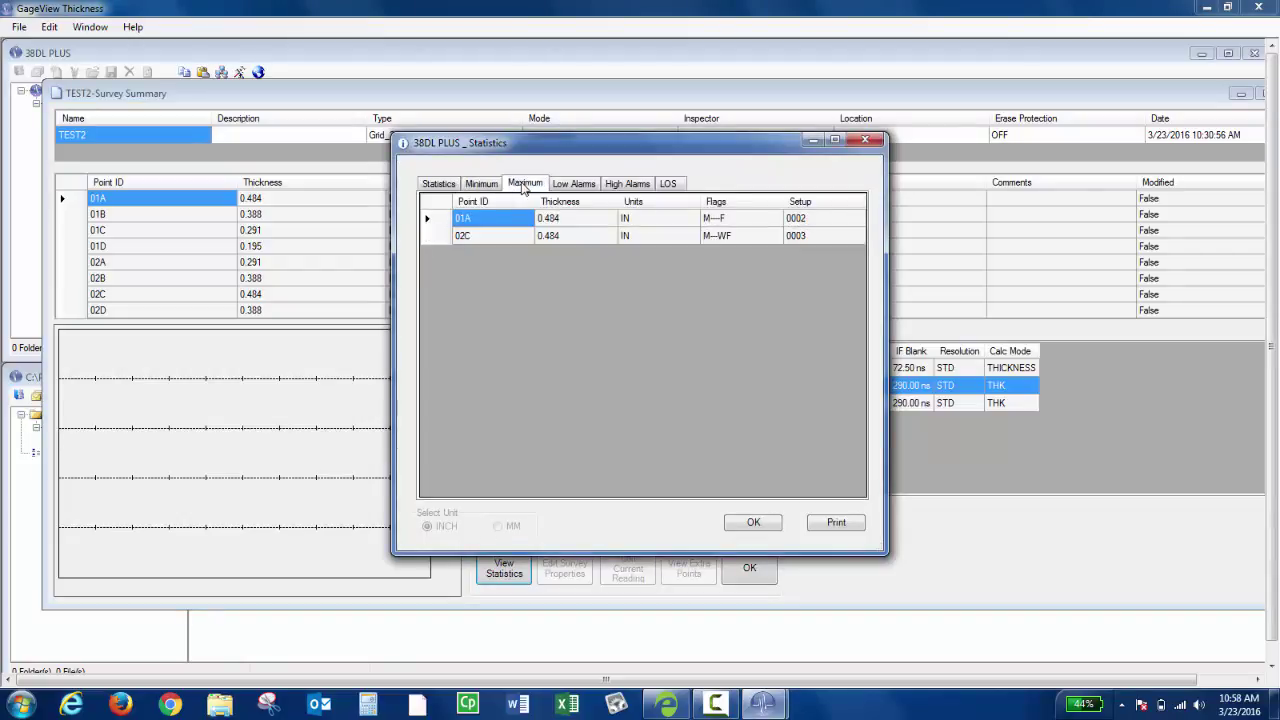
click(753, 523)
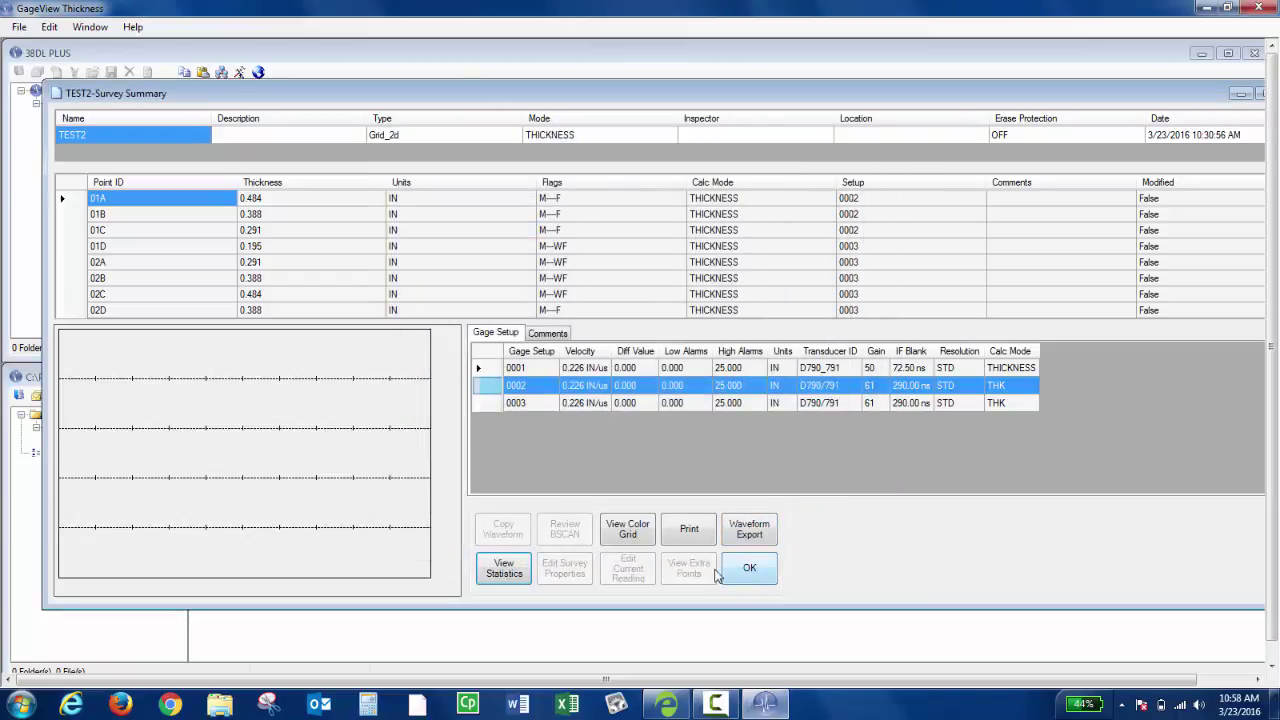
click(627, 530)
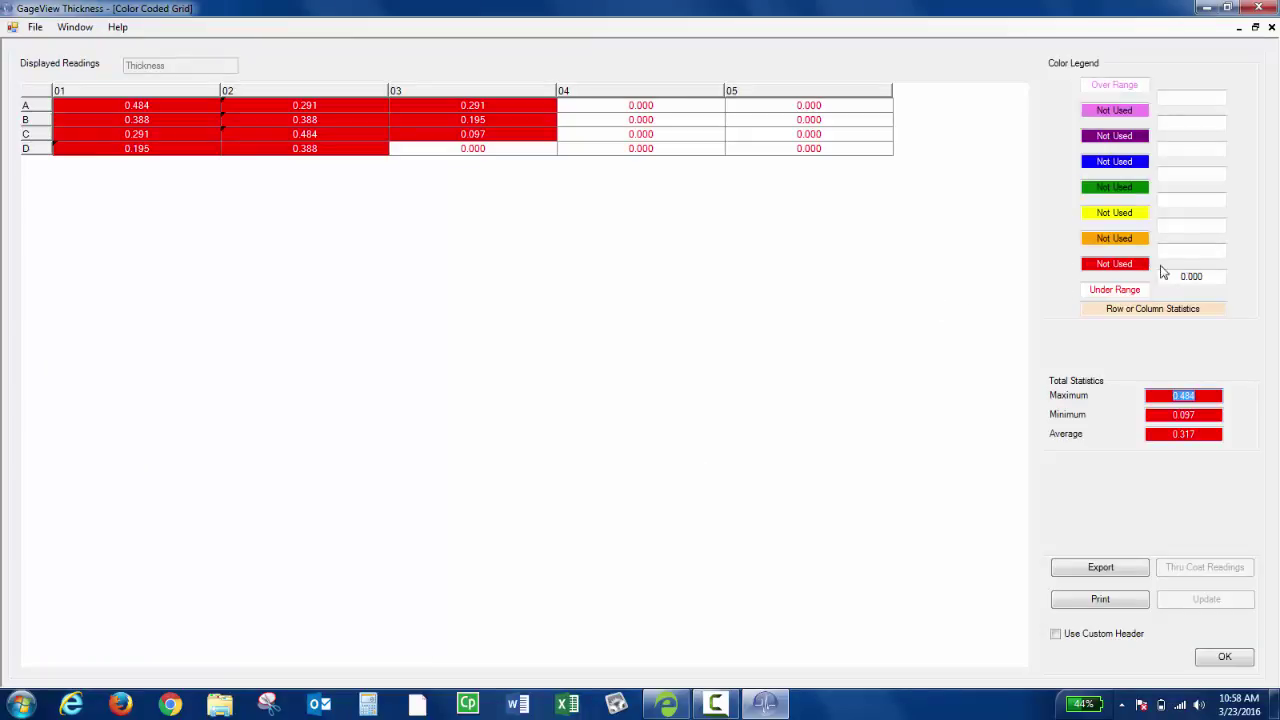
Step: Set the colour legend band limits to 0.1, 0.2, 0.3, 0.4 and 0.5, then print the grid
click(1195, 253)
text(0.1)
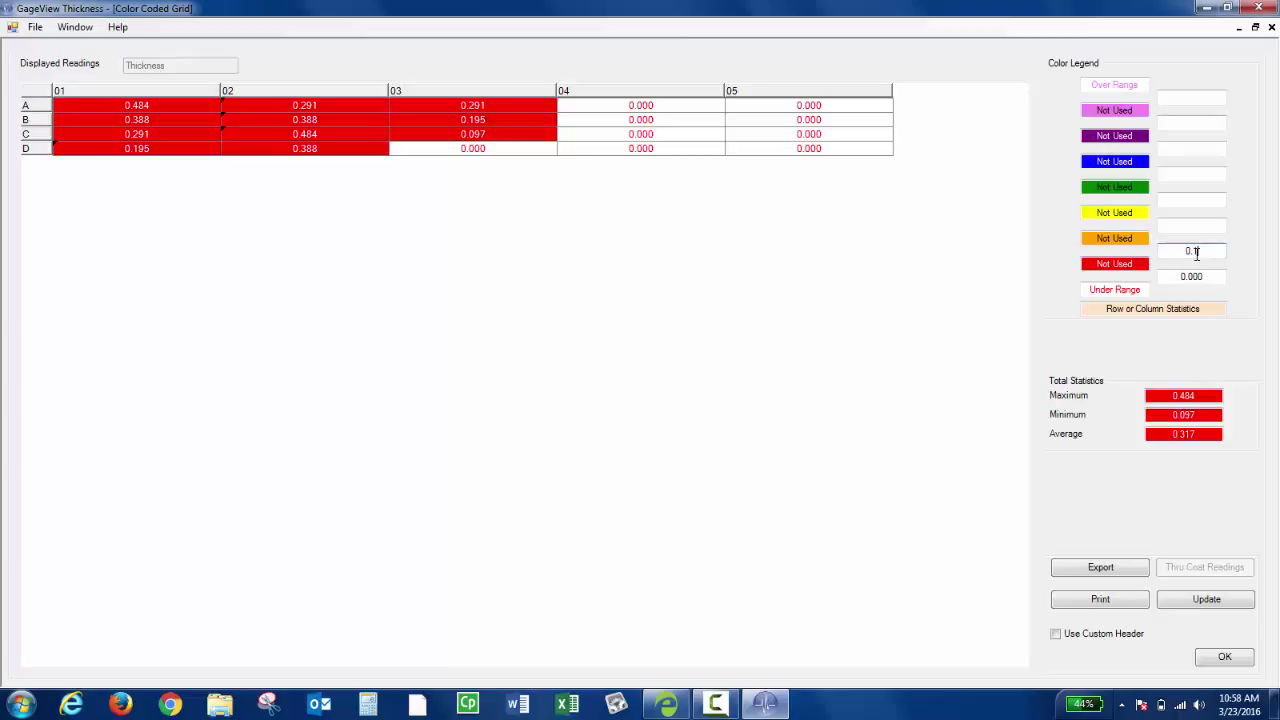
click(1203, 226)
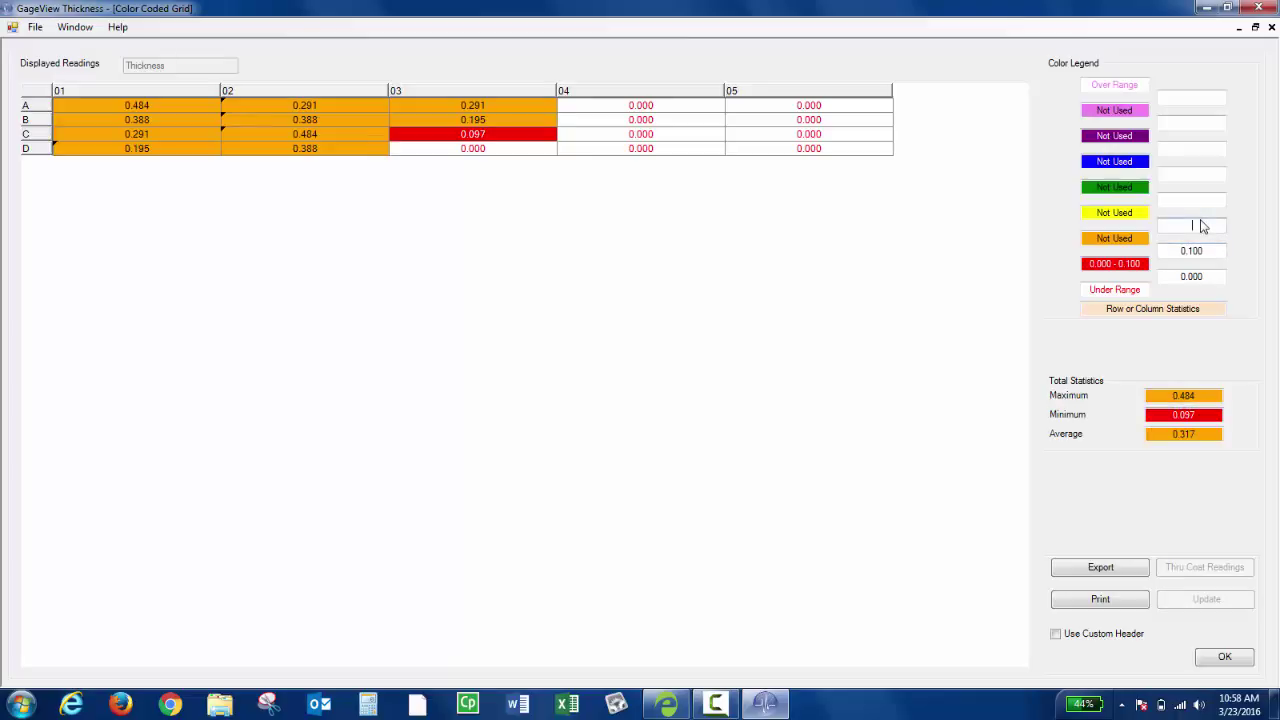
text(0.2)
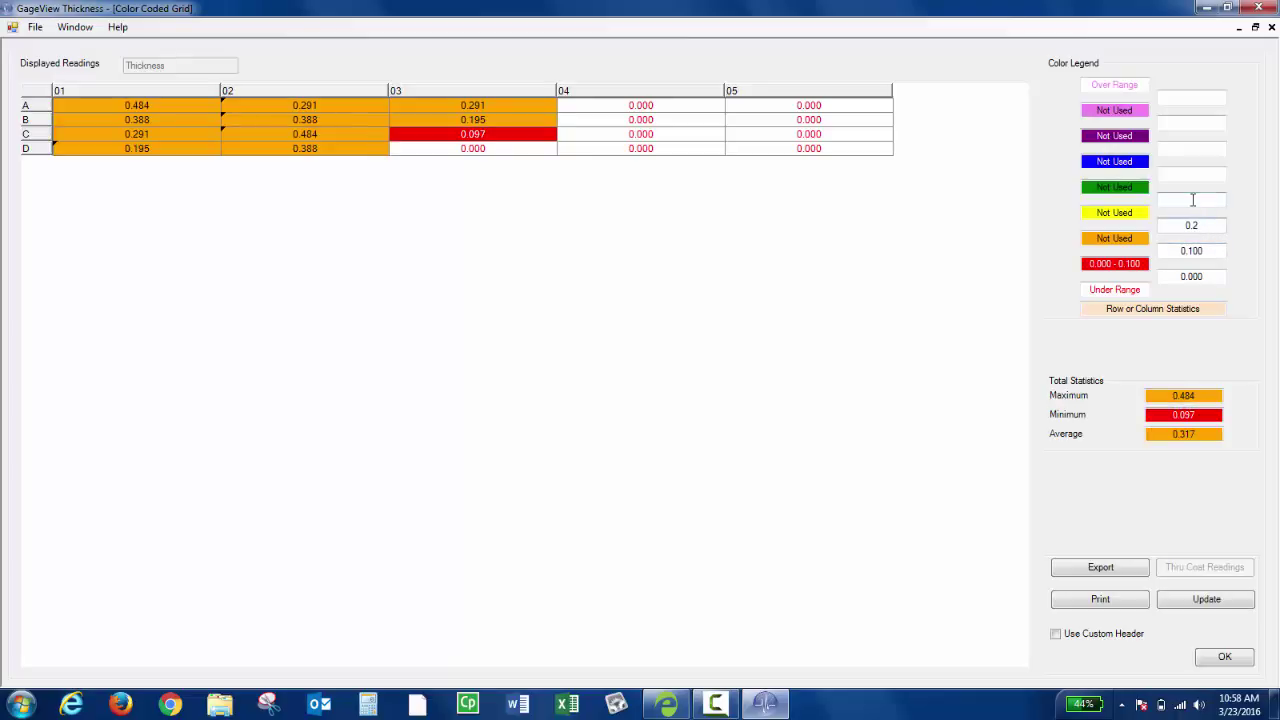
click(1193, 201)
text(0.3)
click(1193, 178)
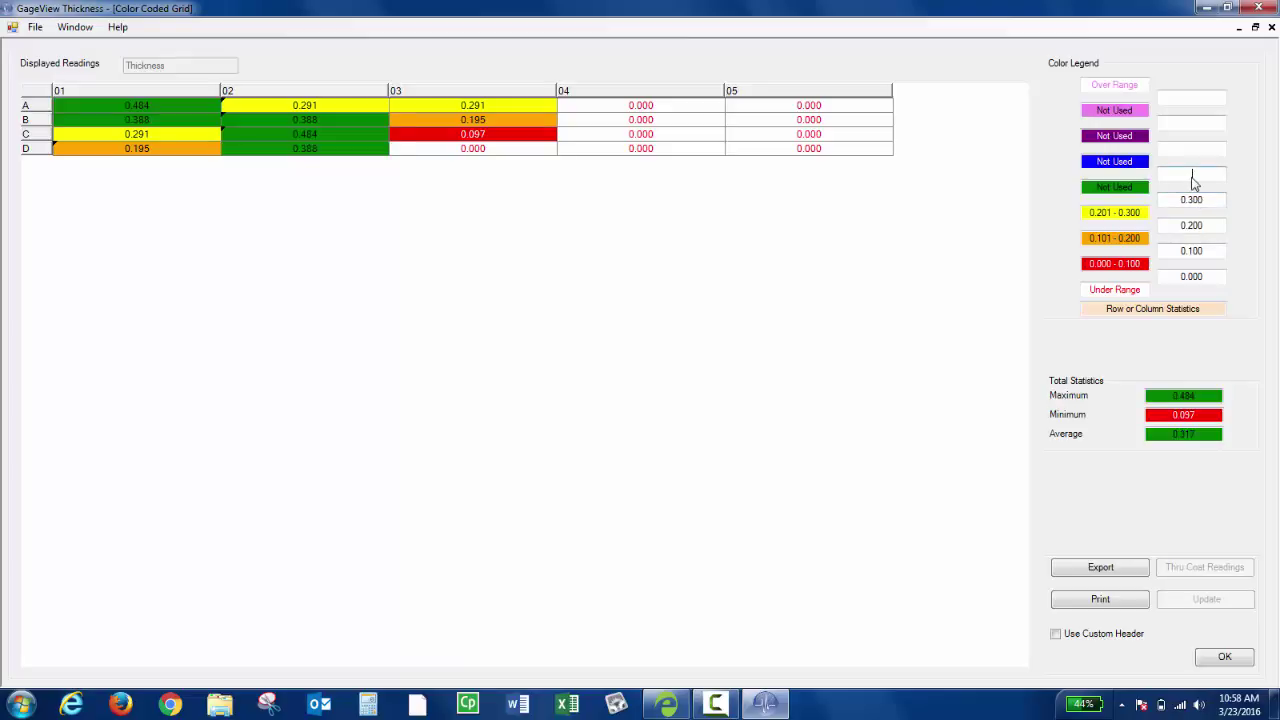
text(0.4)
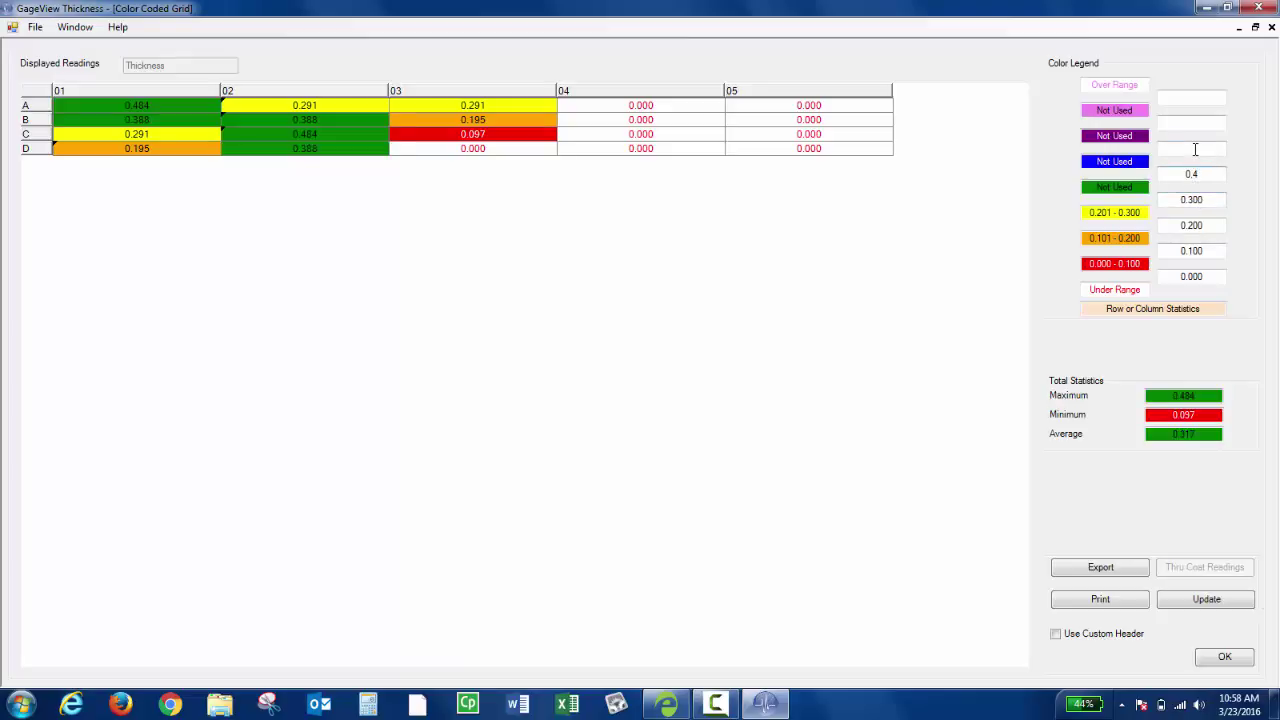
click(1195, 149)
text(0.5)
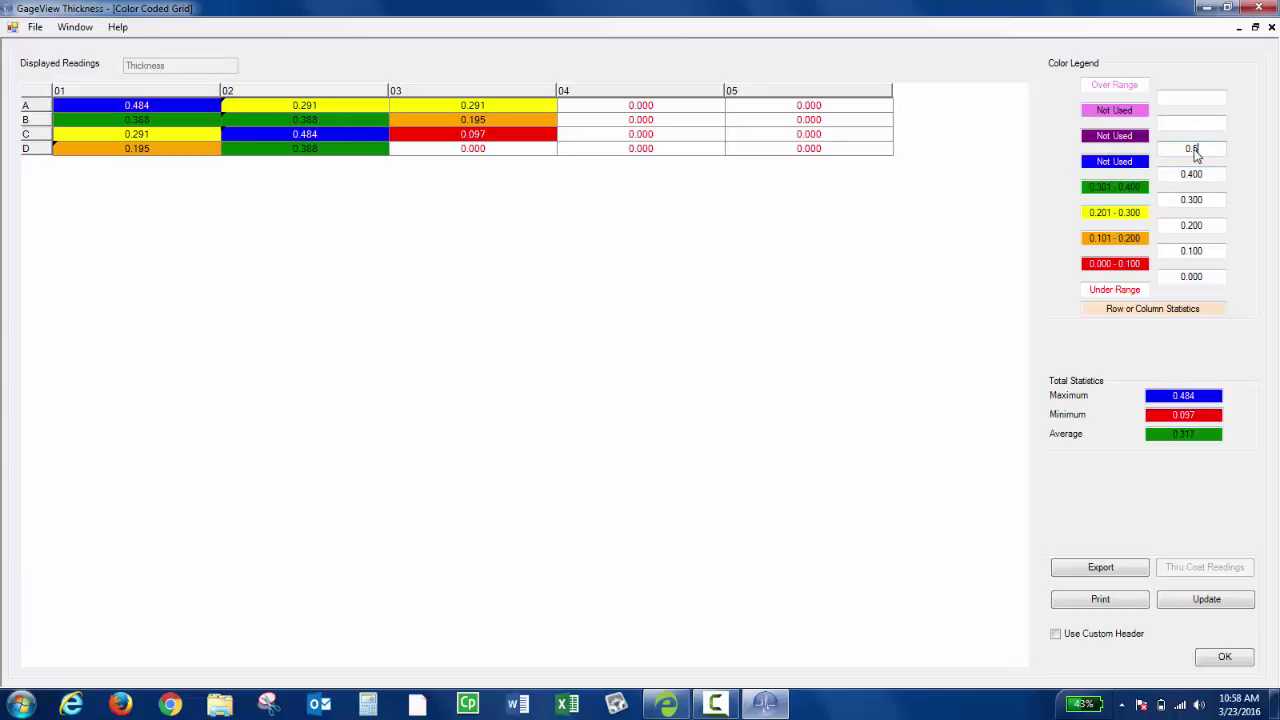
click(1192, 122)
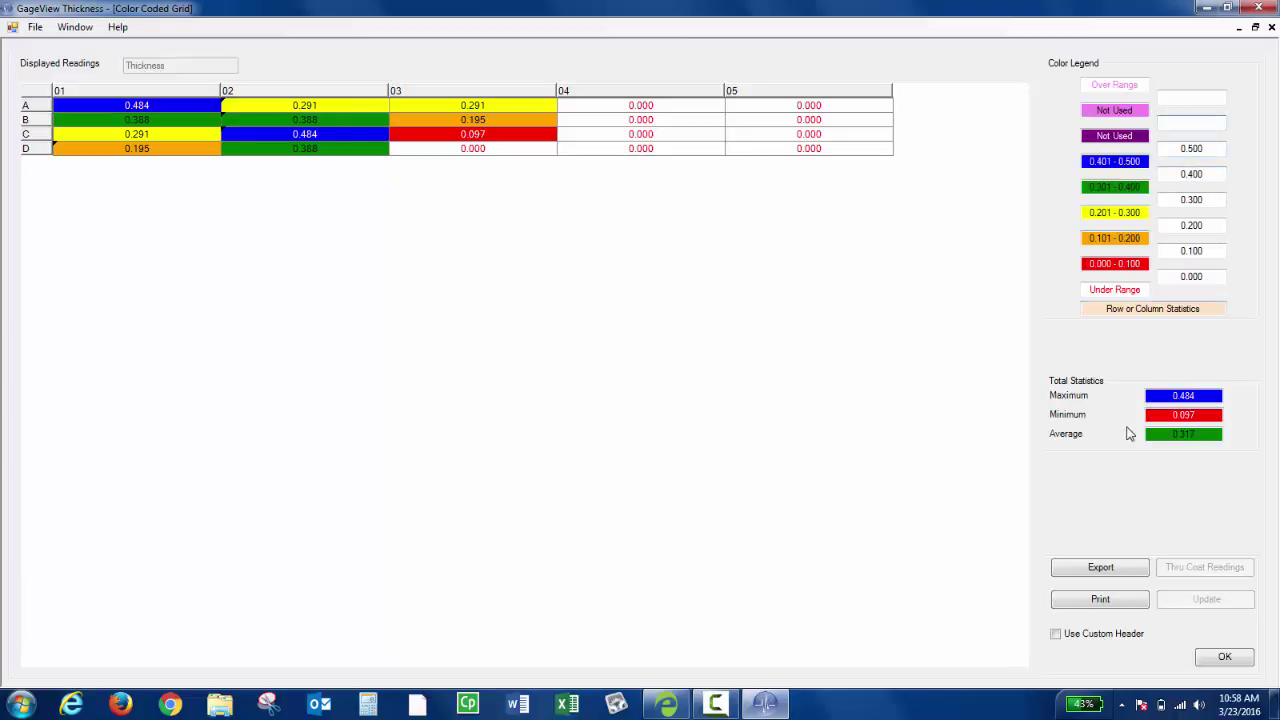
click(1105, 604)
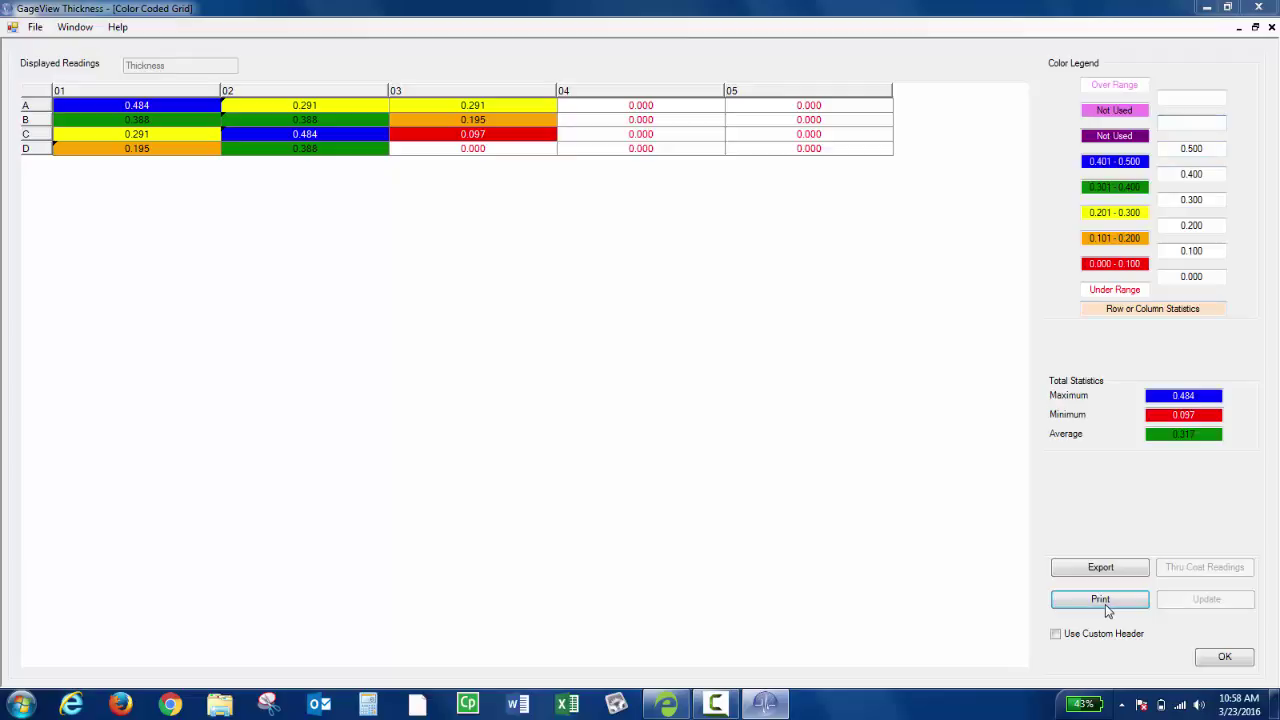
Step: Accept the page setup, review the grid's print preview, and close the colour-coded grid
click(682, 434)
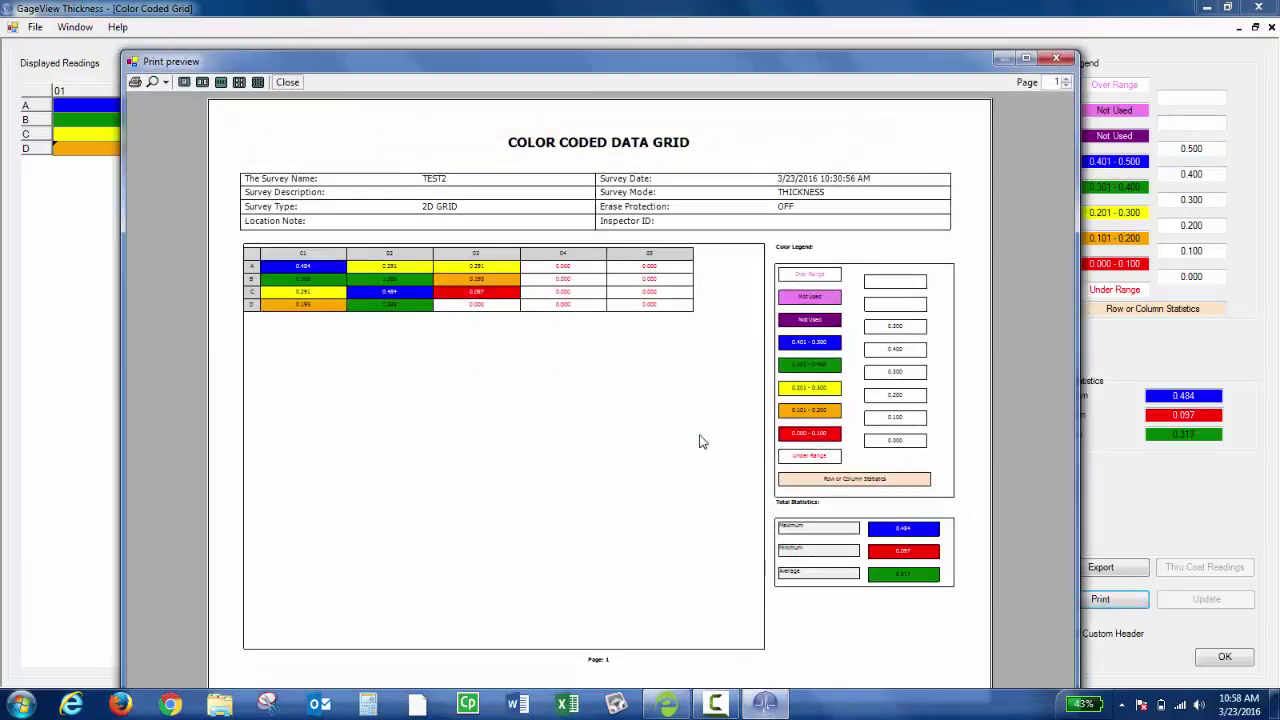
click(1063, 58)
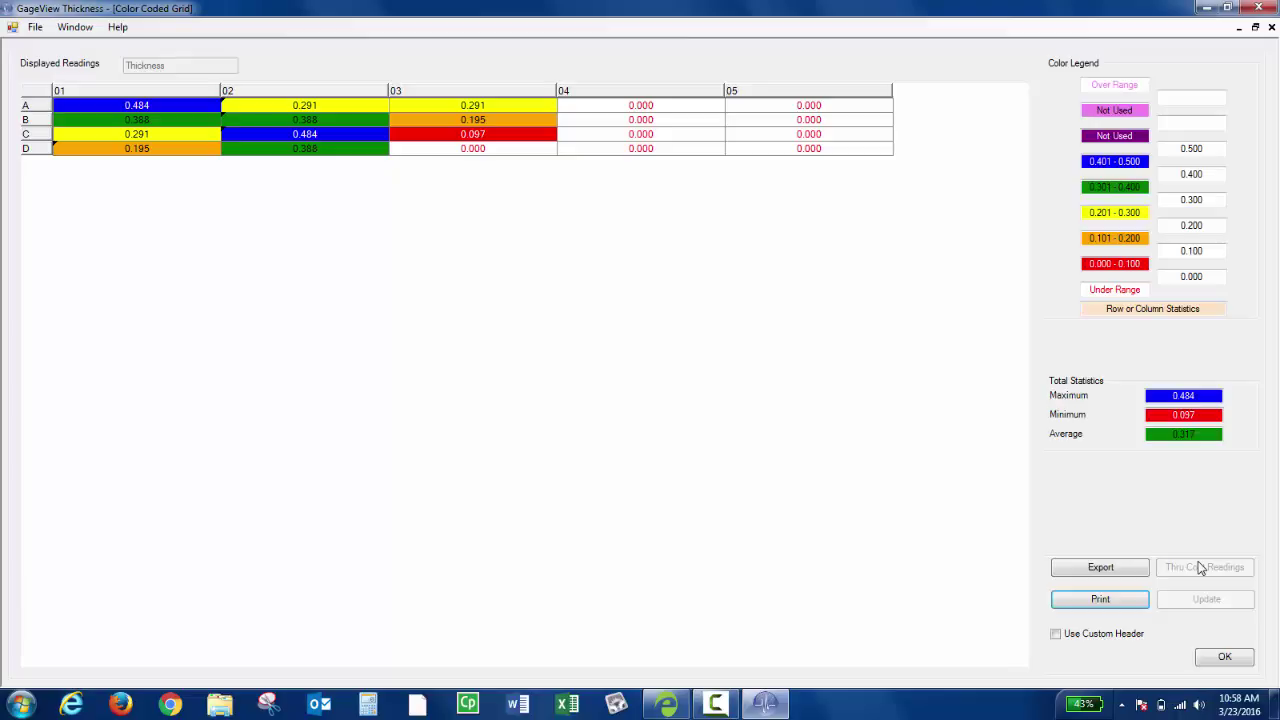
click(1224, 658)
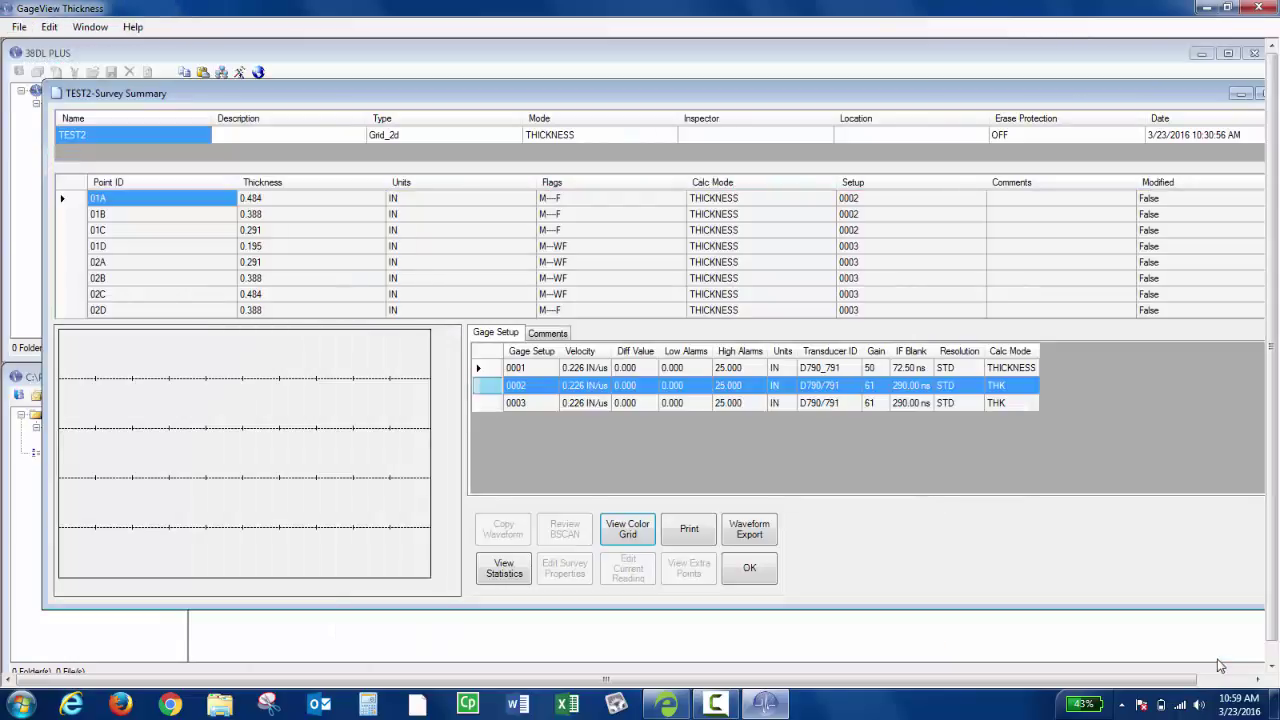